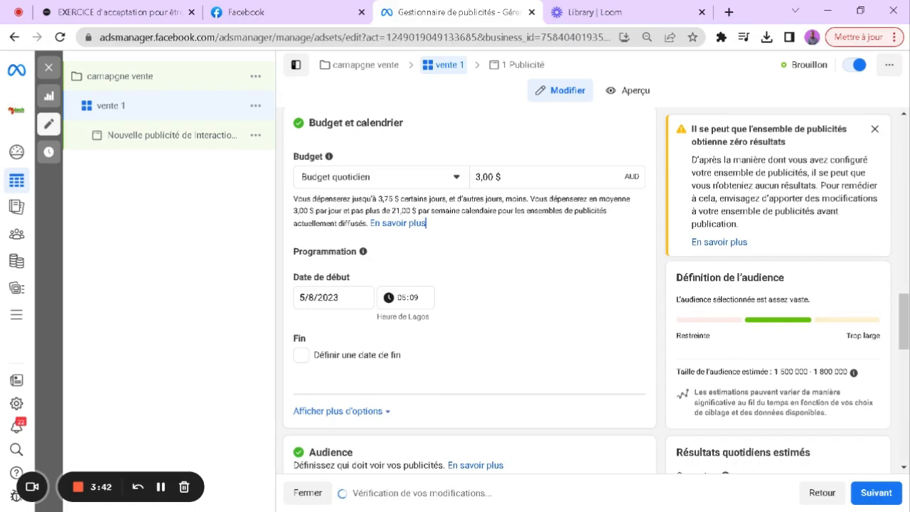
Step: Try setting the ad set's schedule to end on 13/8/2023, and remove the end date again
drag(904, 340, 906, 432)
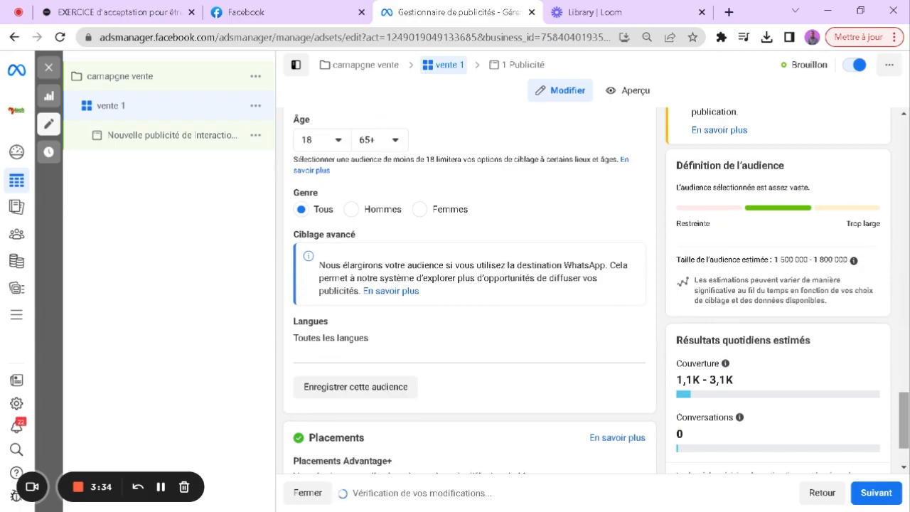
scroll(426, 375, up, 12)
scroll(426, 374, down, 1)
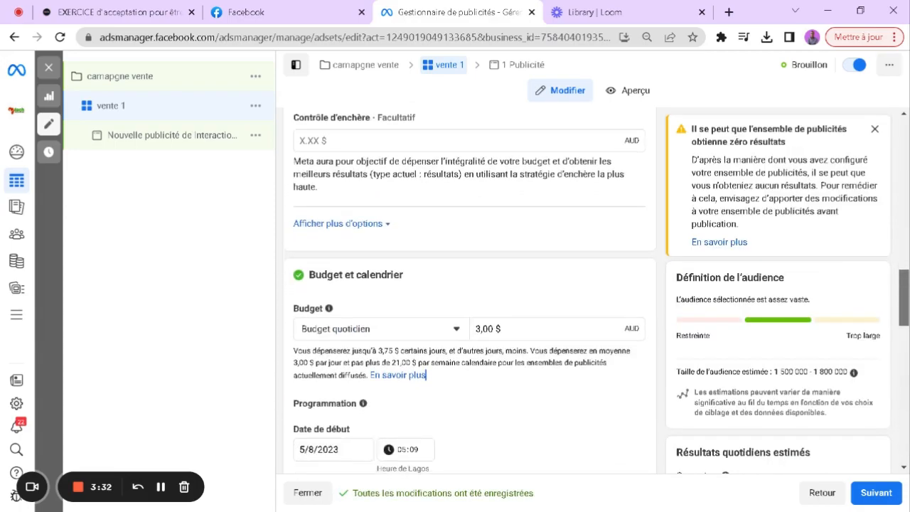
scroll(426, 374, down, 1)
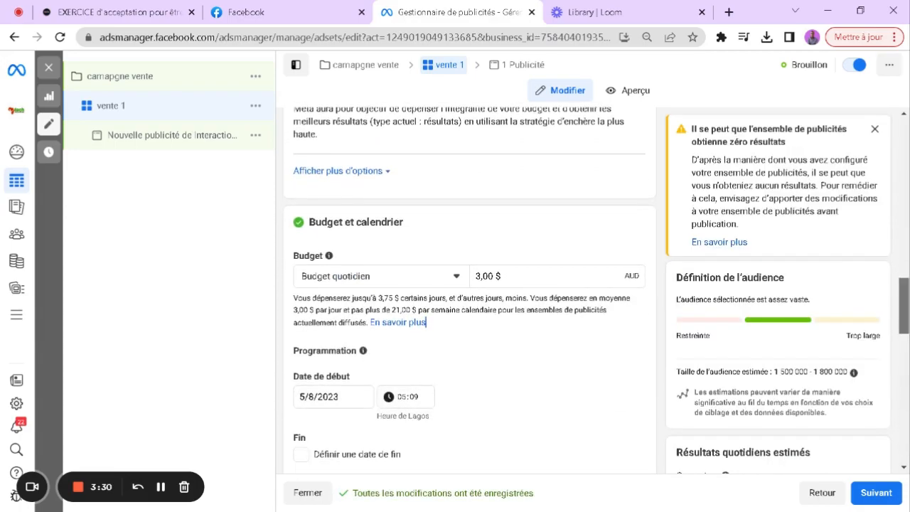
scroll(470, 284, down, 4)
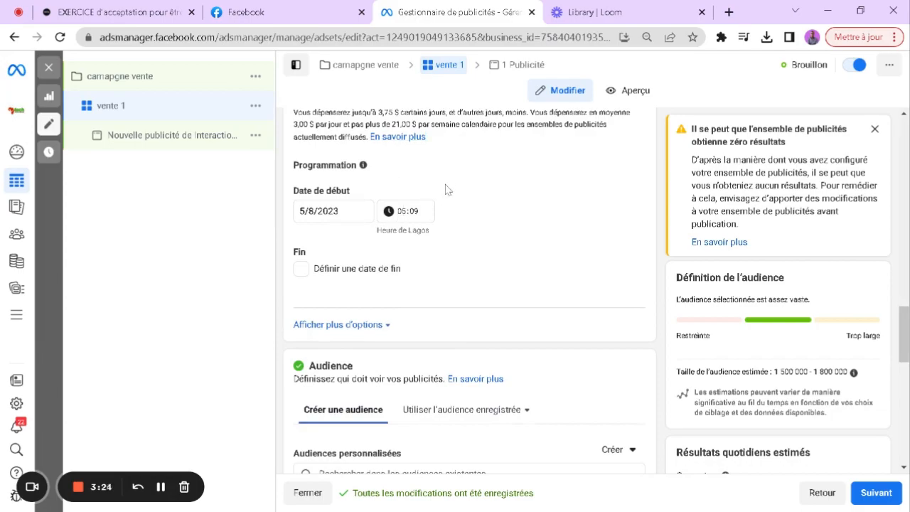
click(301, 270)
click(332, 299)
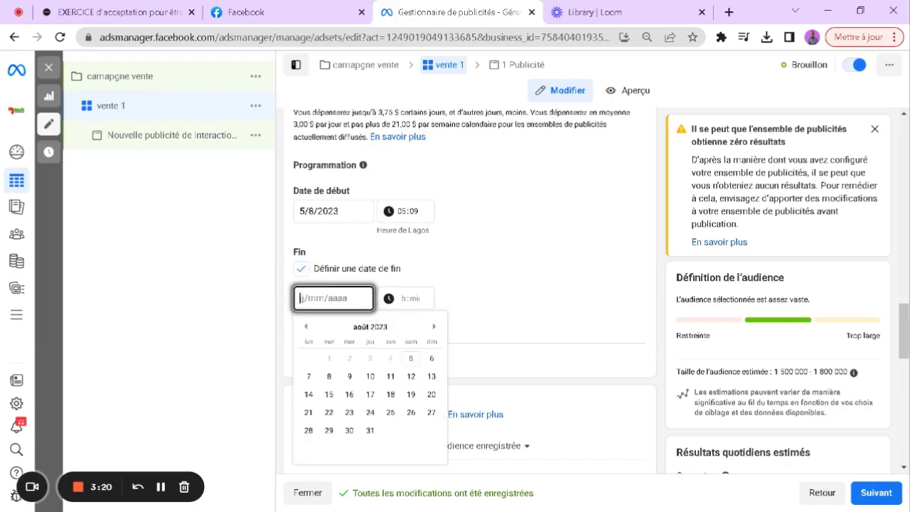
click(432, 376)
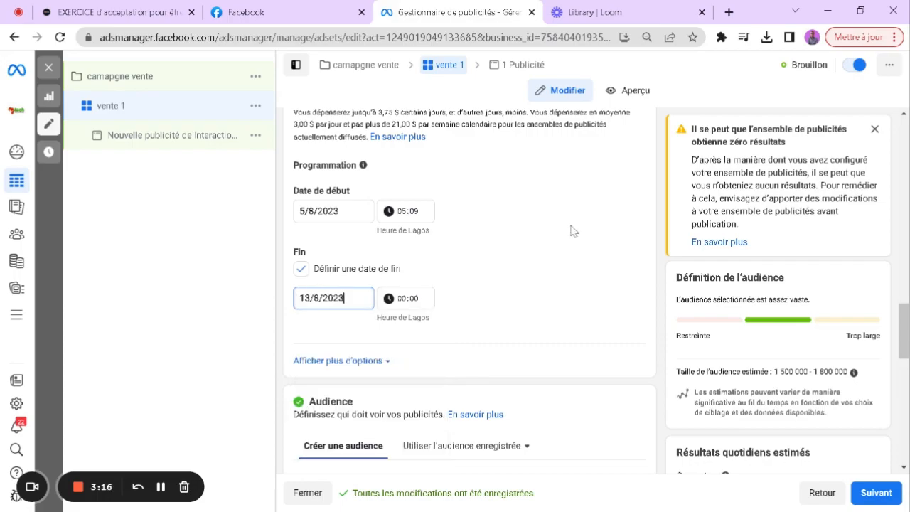
click(538, 234)
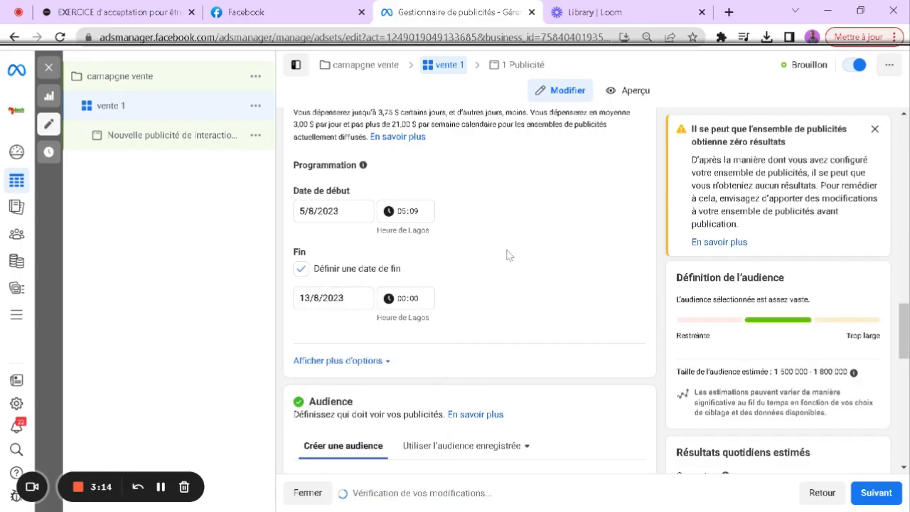
click(303, 269)
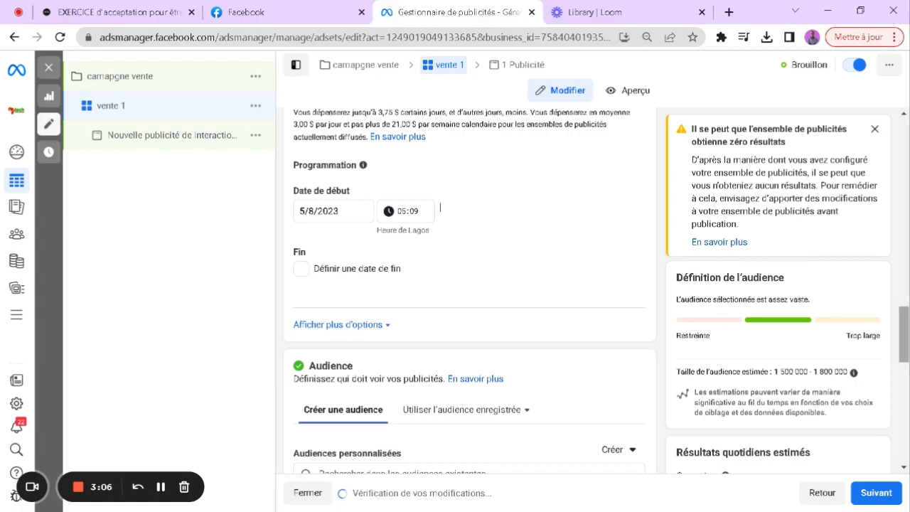
Step: Replace Bénin with Douala, Littoral Region, Cameroun as the audience location, and limit it to just that city
scroll(440, 296, up, 1)
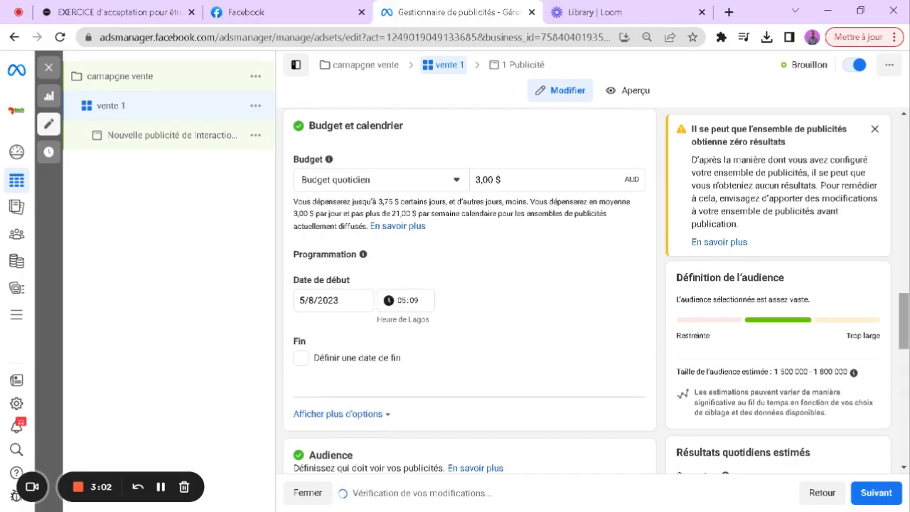
scroll(470, 291, down, 5)
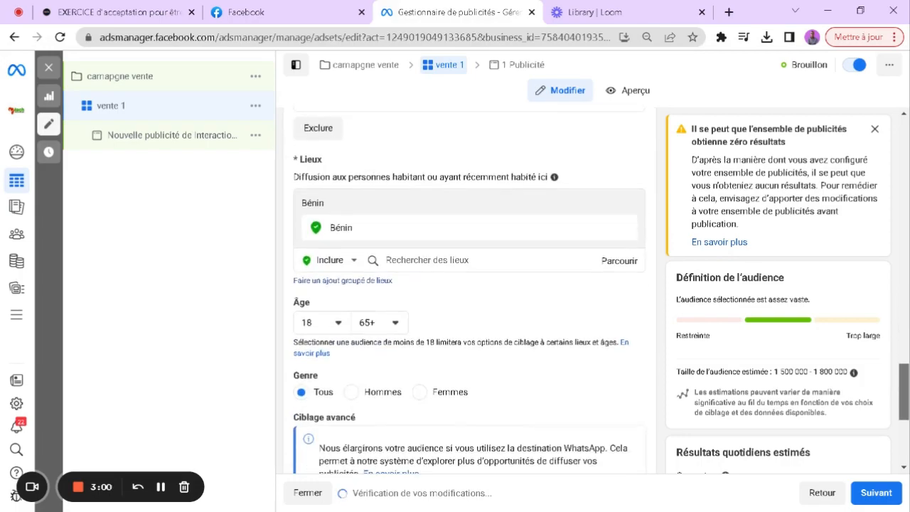
scroll(469, 291, down, 1)
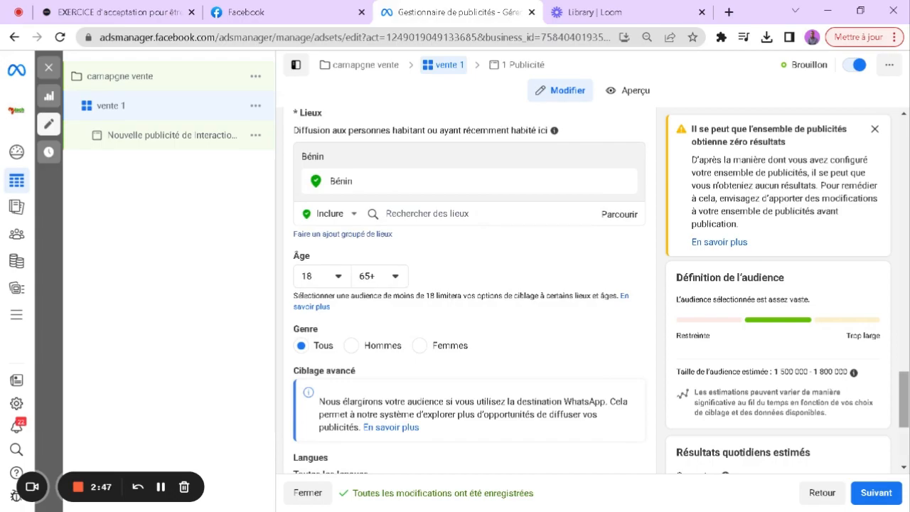
scroll(469, 285, up, 2)
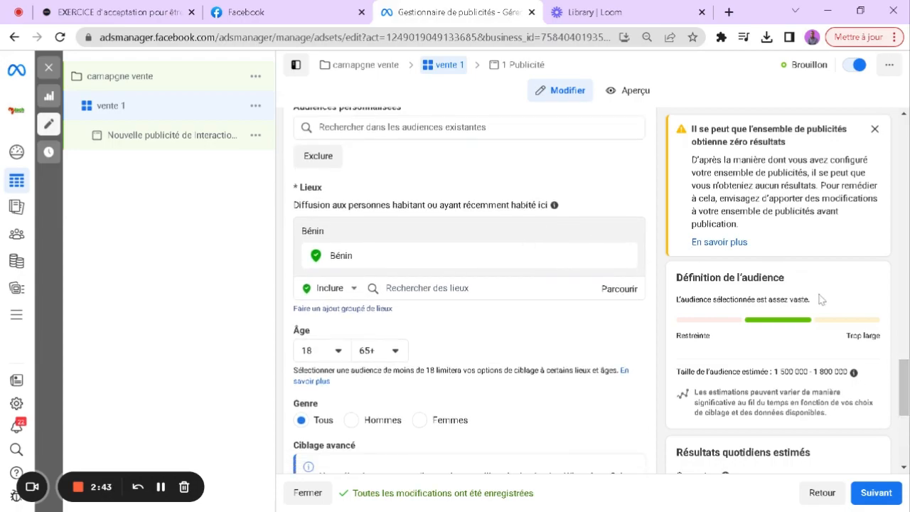
scroll(470, 285, down, 2)
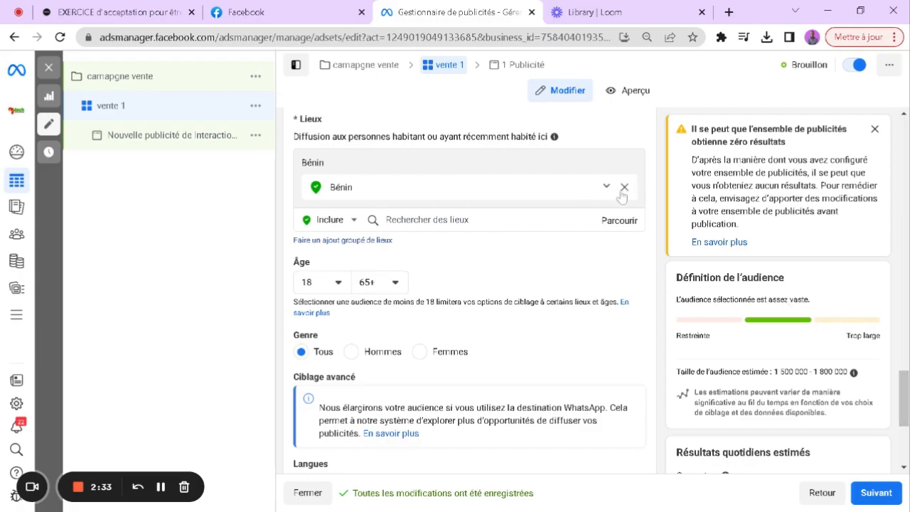
click(624, 190)
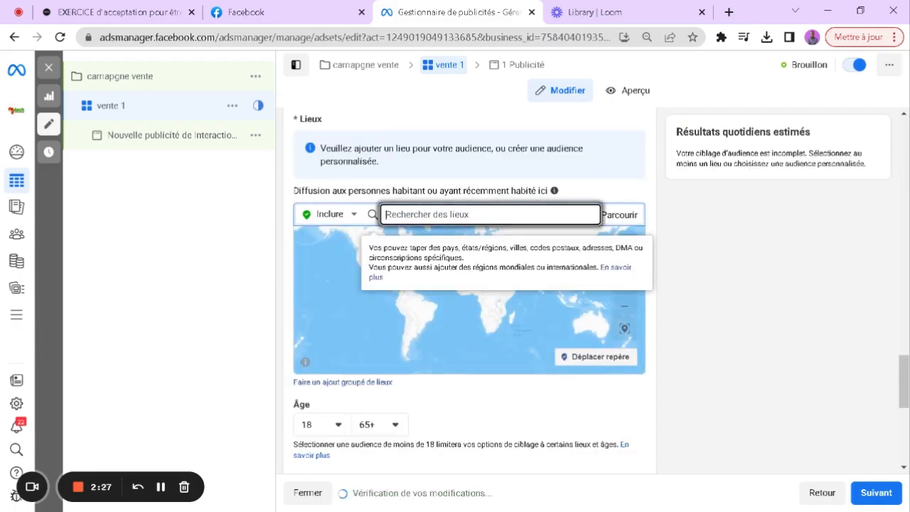
text(Douala)
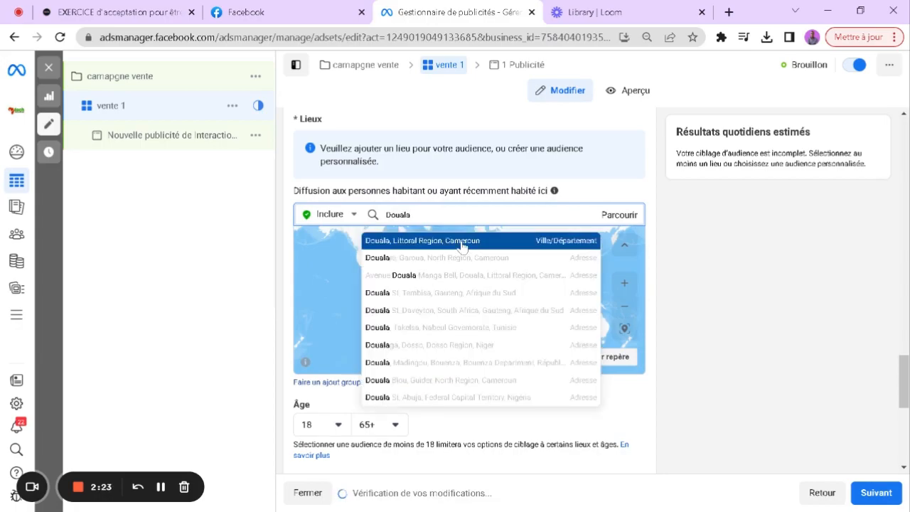
click(461, 241)
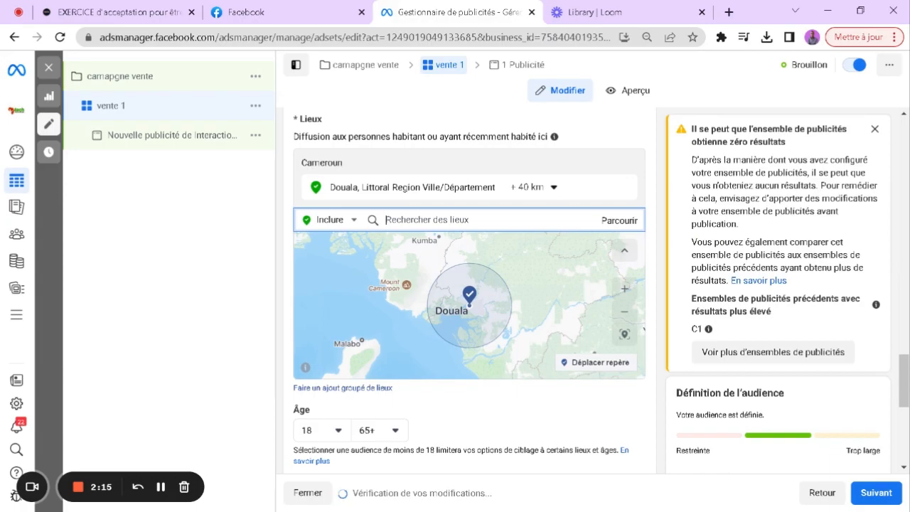
click(552, 187)
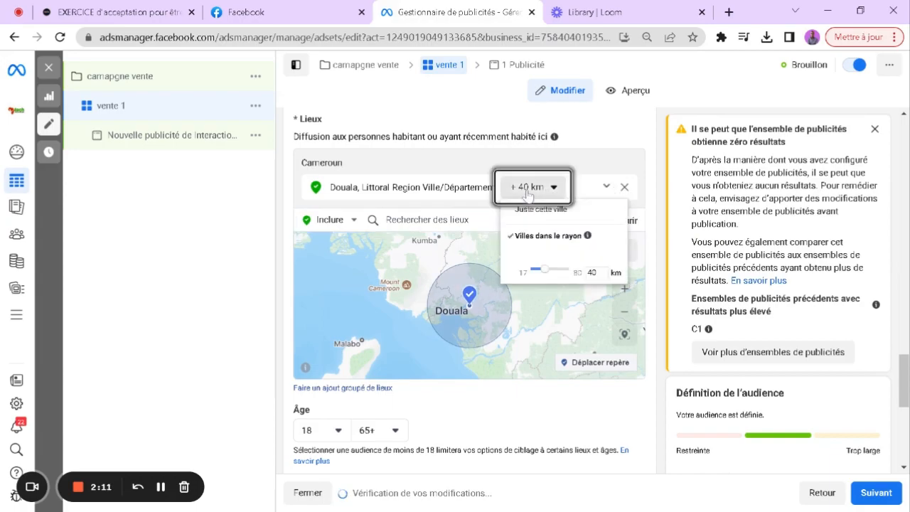
click(546, 212)
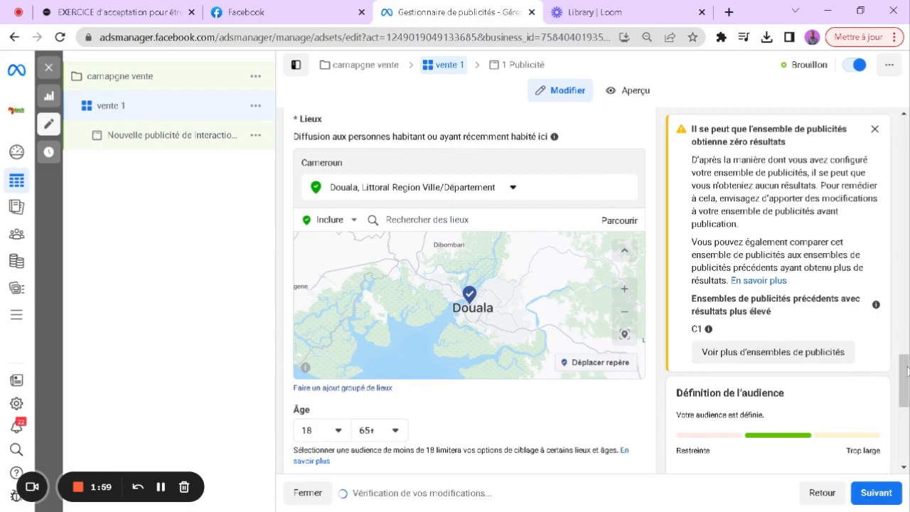
Step: Set the audience's age range to 20–40 and its gender to Femmes
drag(907, 369, 907, 398)
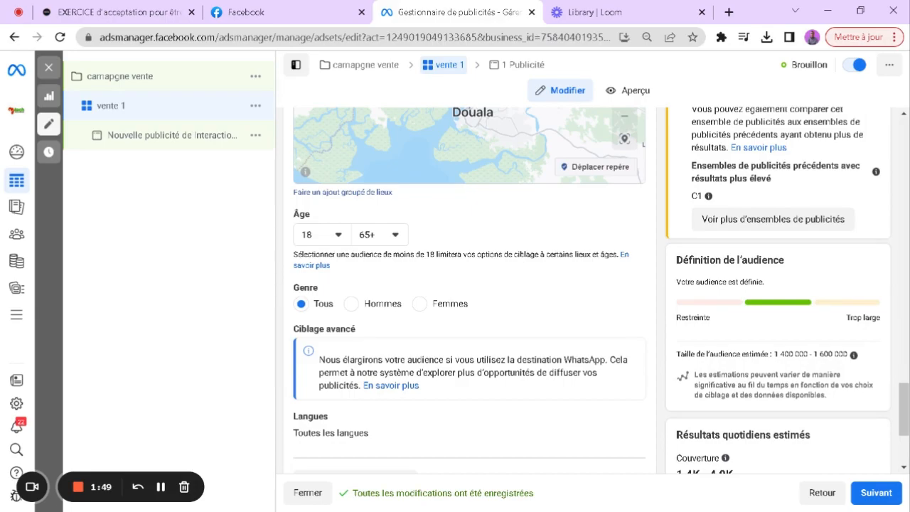
click(333, 234)
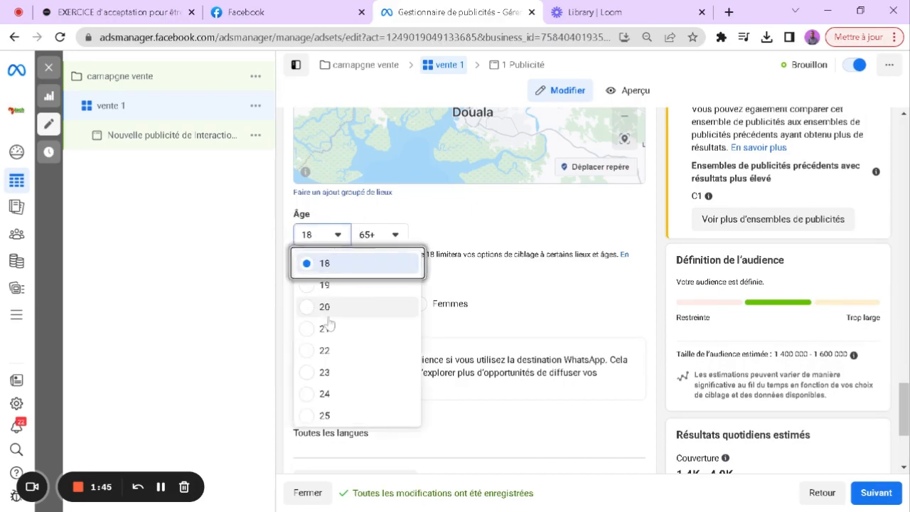
click(328, 313)
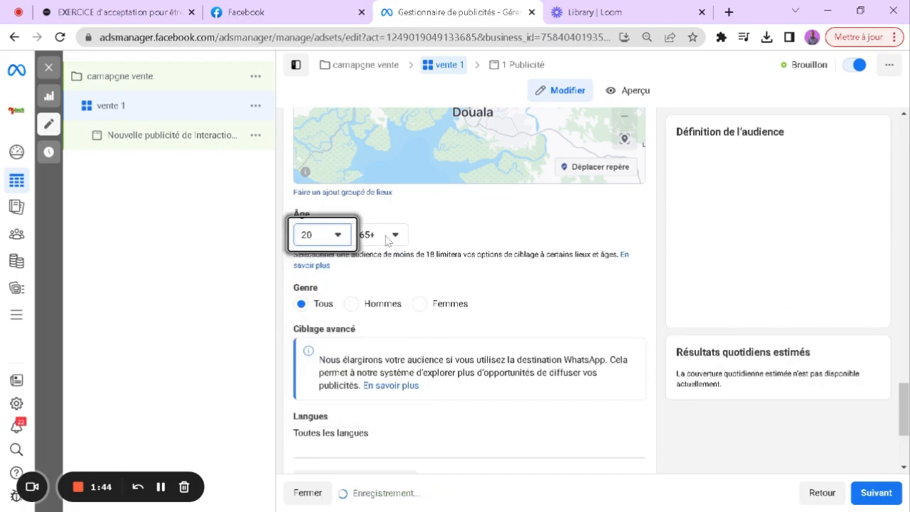
click(387, 240)
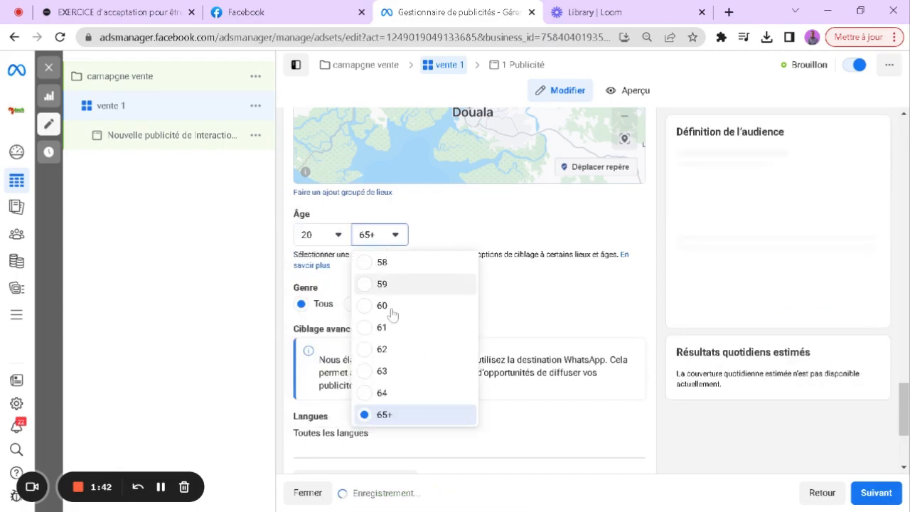
scroll(392, 313, up, 1)
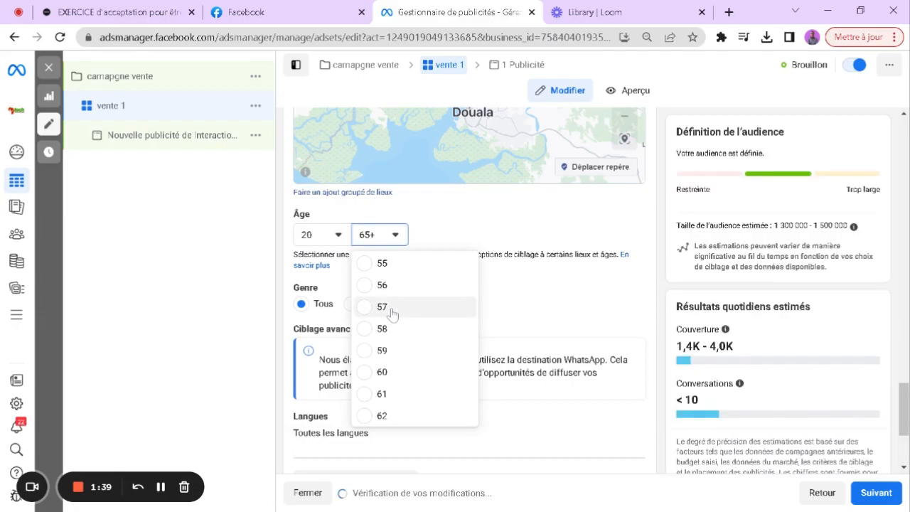
scroll(391, 314, up, 3)
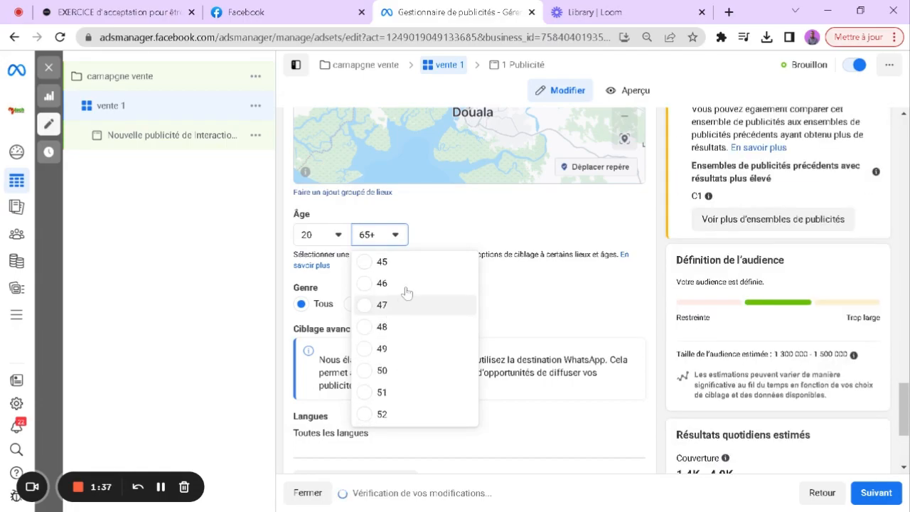
scroll(406, 292, up, 3)
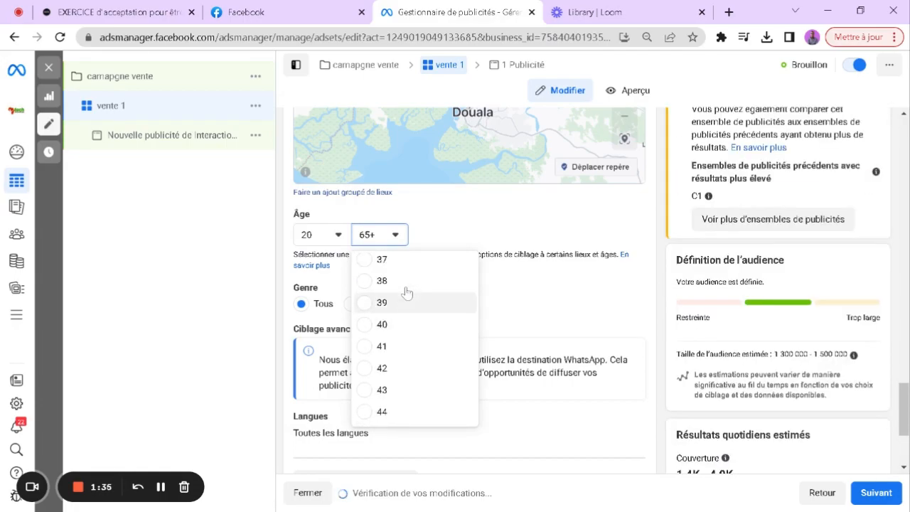
click(389, 335)
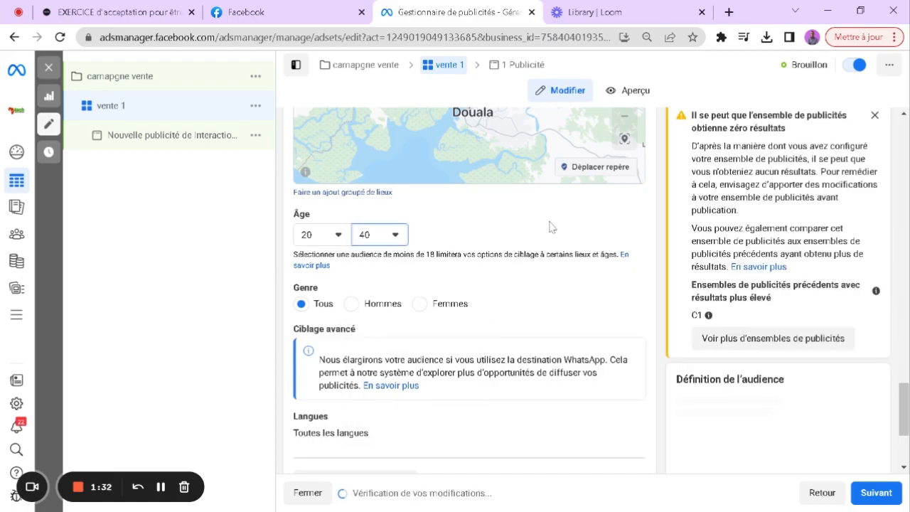
click(420, 304)
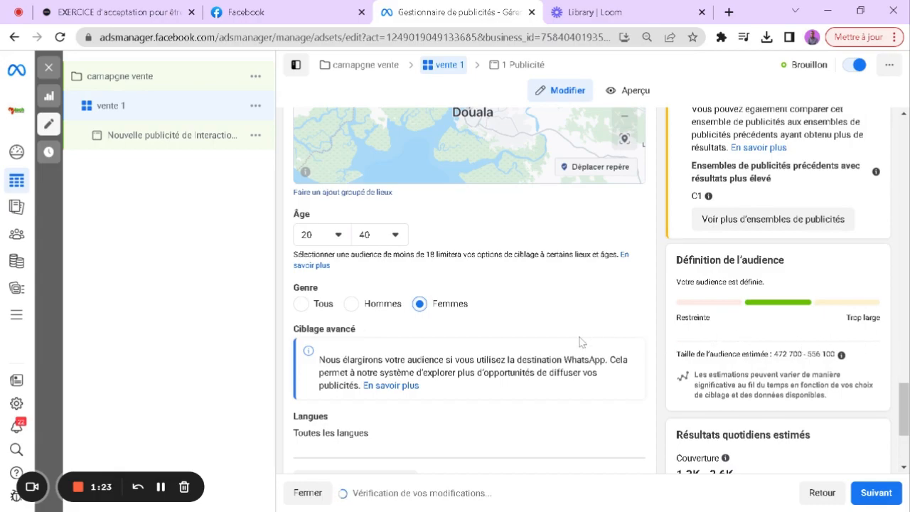
Step: Save the configured audience under the name "femme" and open the saved audience for editing
scroll(469, 285, up, 3)
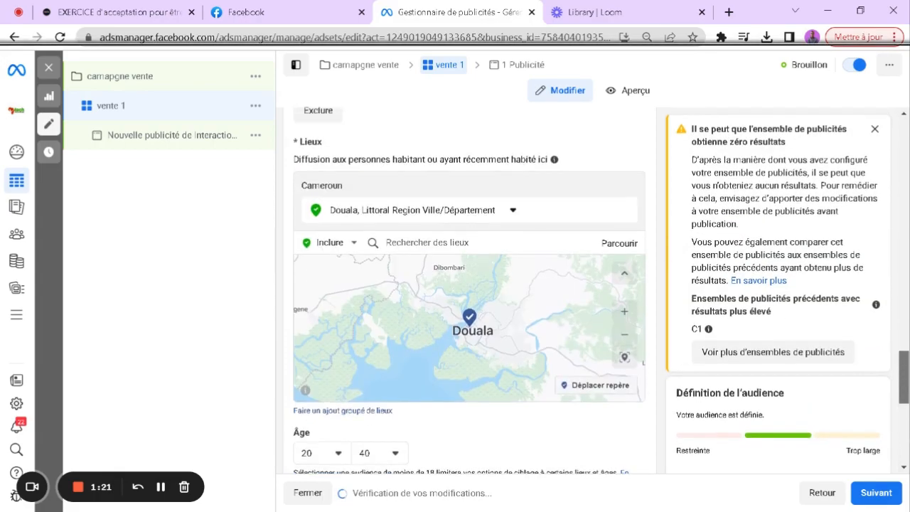
scroll(469, 284, down, 1)
scroll(469, 284, down, 1)
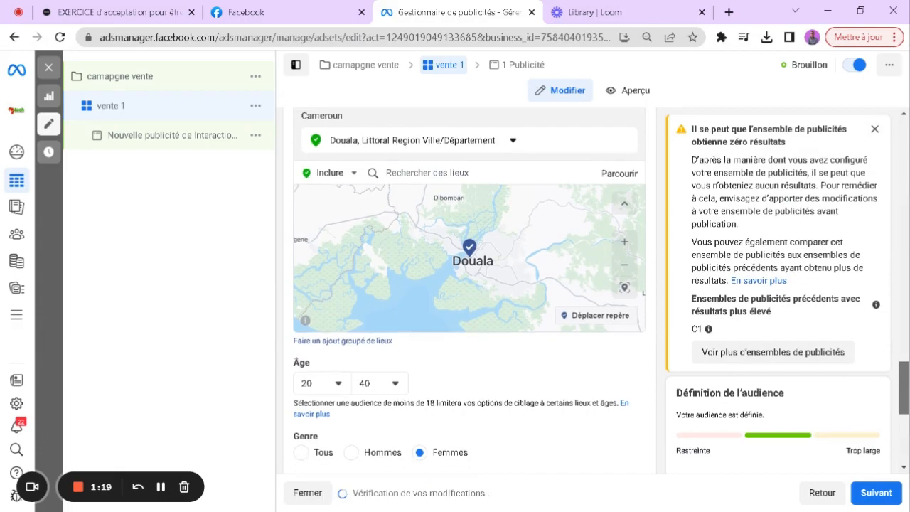
scroll(469, 284, down, 3)
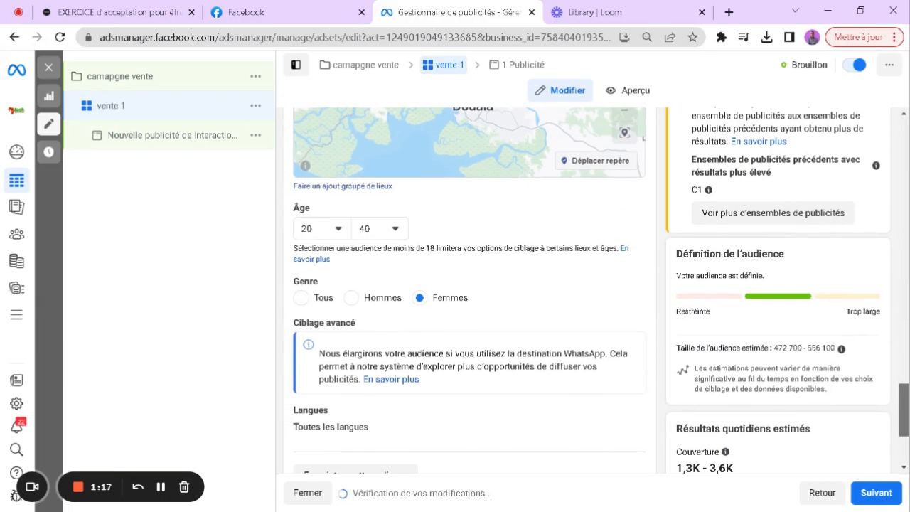
scroll(469, 284, down, 3)
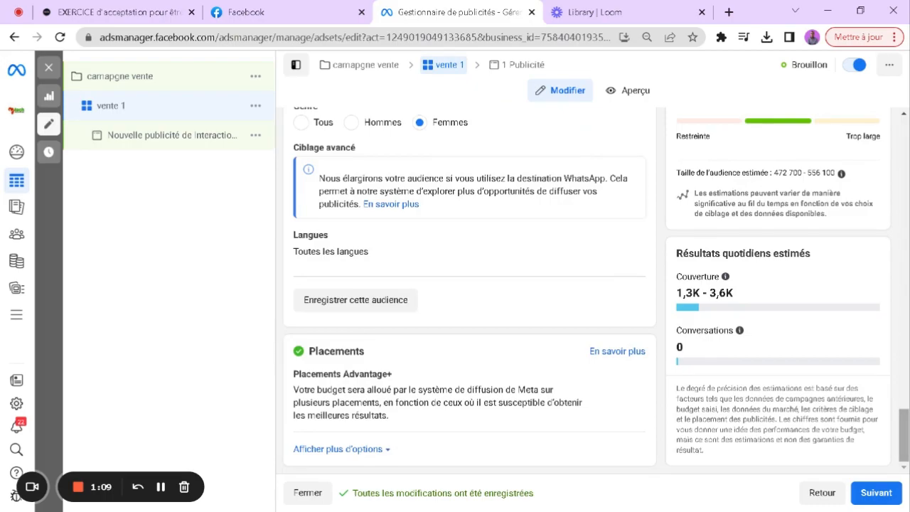
click(316, 299)
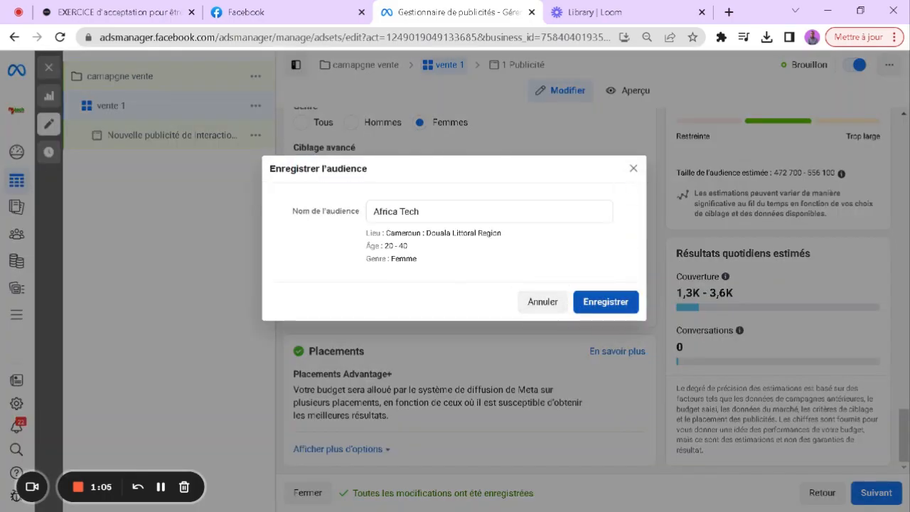
drag(421, 212, 373, 211)
text(femme)
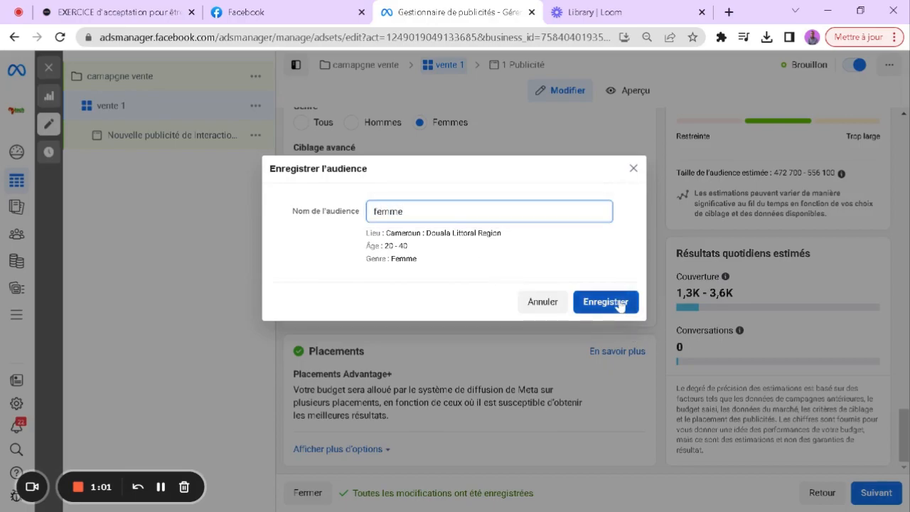
click(620, 305)
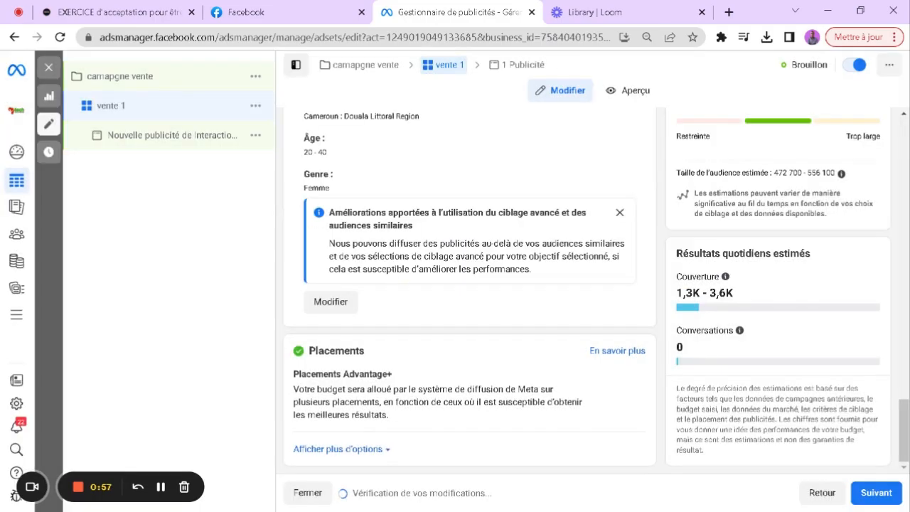
click(332, 304)
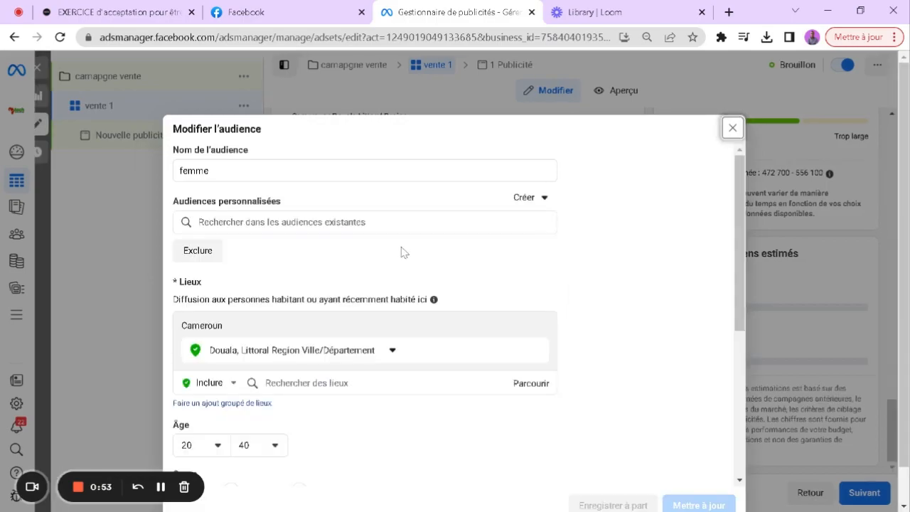
Step: Add the interest "Mode & Beauté" to the advanced targeting of the audience "femme"
scroll(398, 263, down, 4)
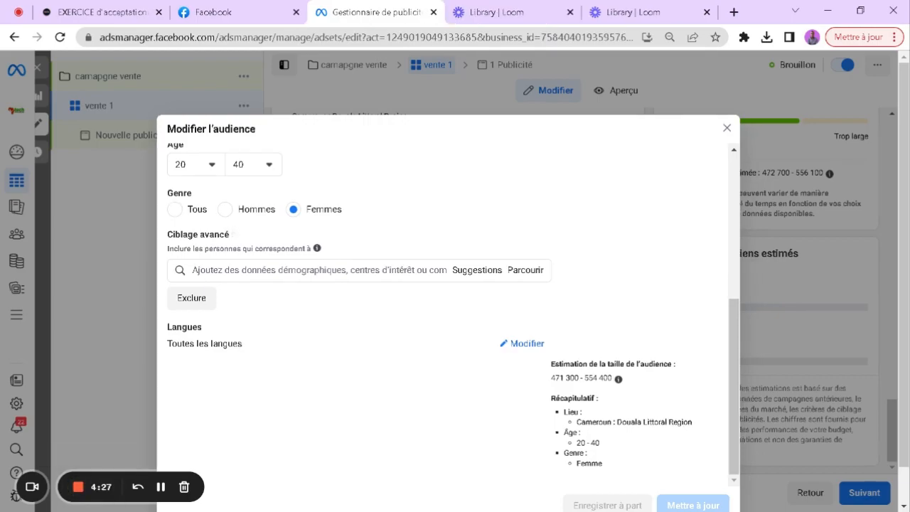
click(319, 270)
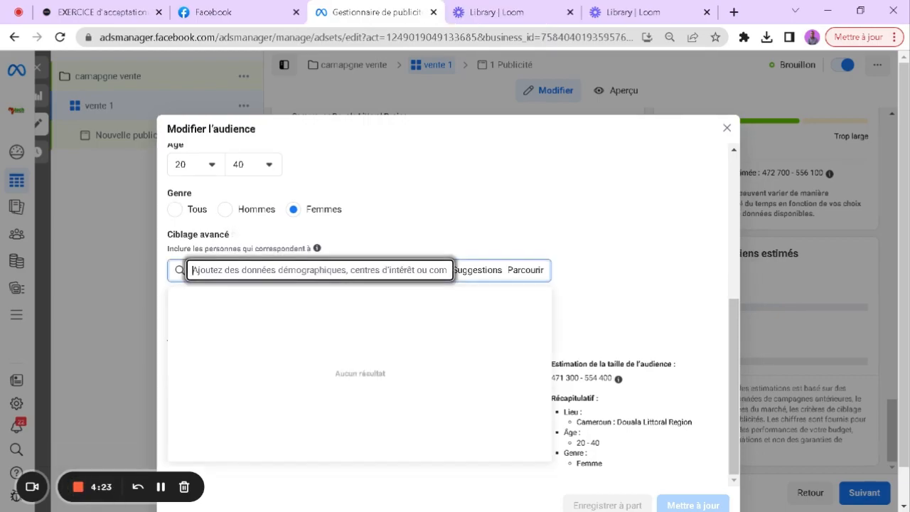
text(buea)
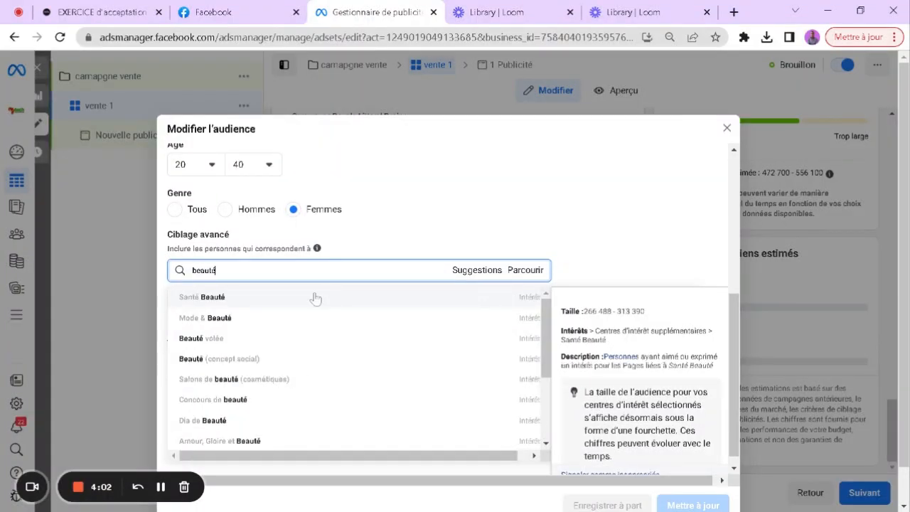
click(276, 324)
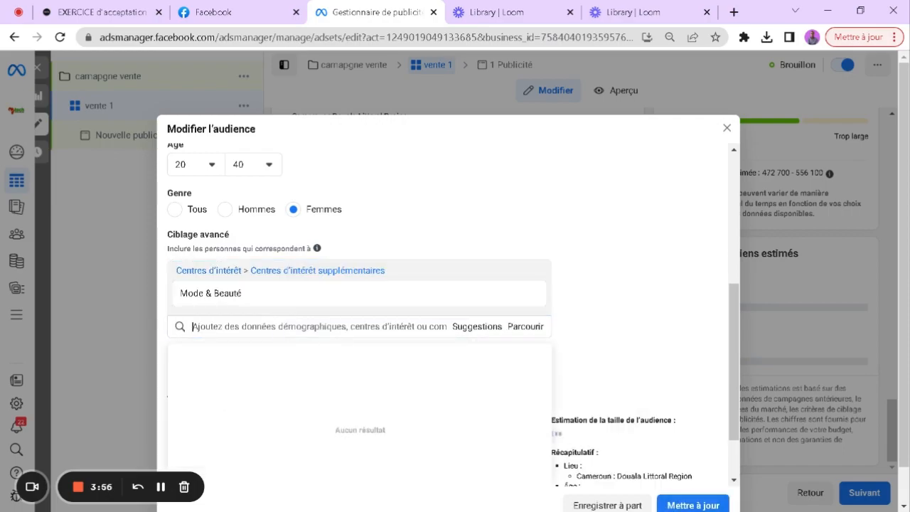
text(mode)
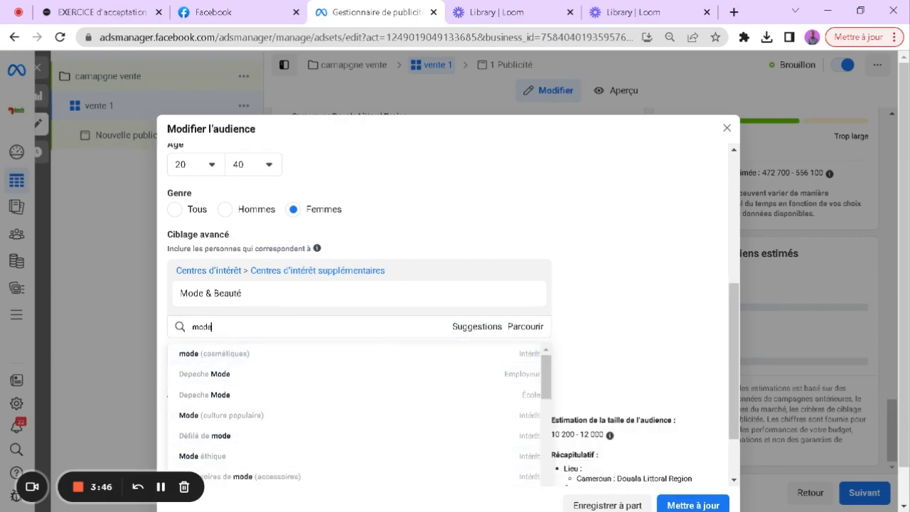
key(BackSpace)
key(BackSpace)
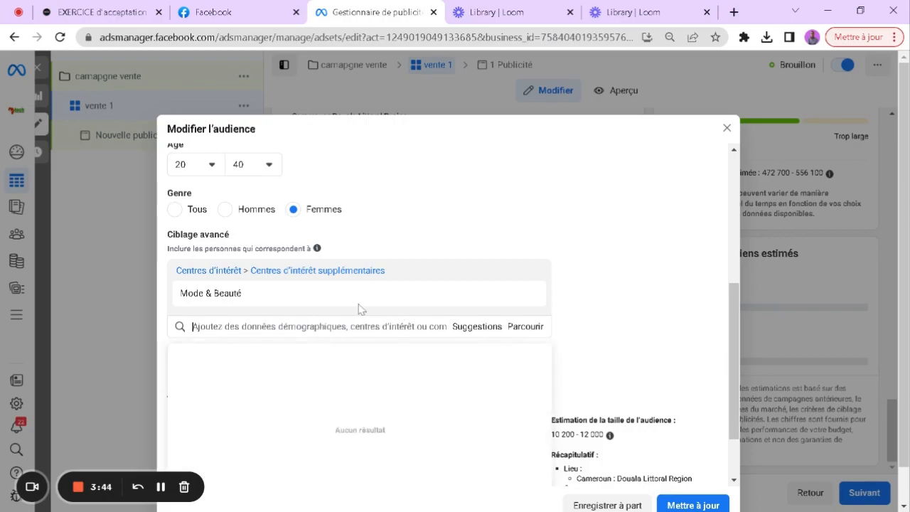
Step: Add the suggested interests Cosmétiques (soins personnels), Beauté (concept social), Soins de la peau (cosmétiques) and Fashion to the advanced targeting
click(484, 331)
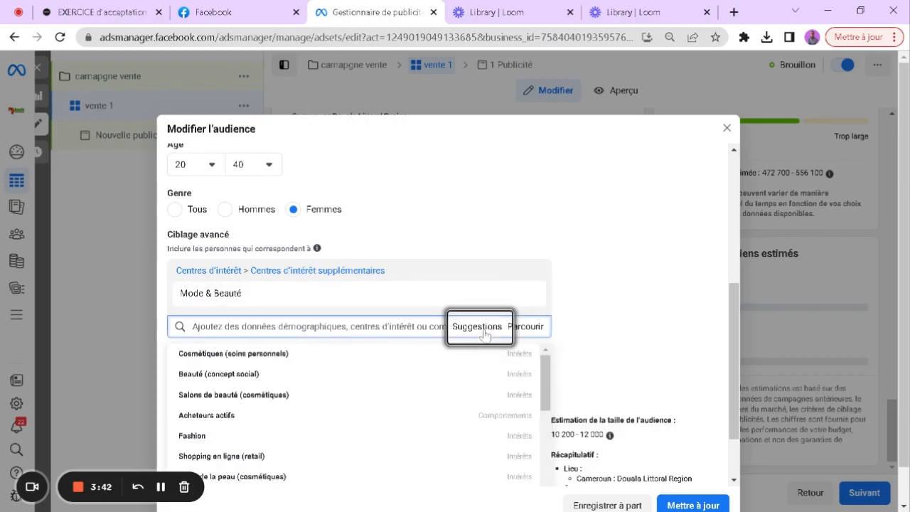
click(302, 360)
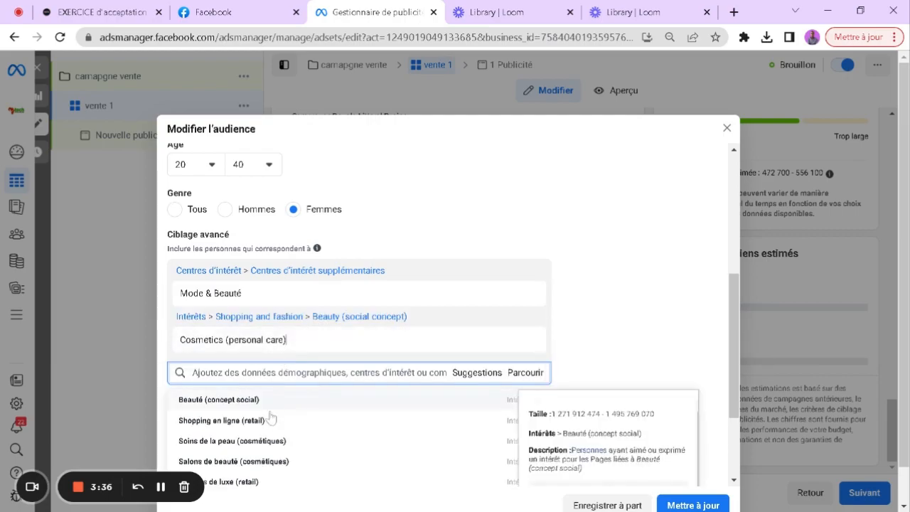
click(274, 403)
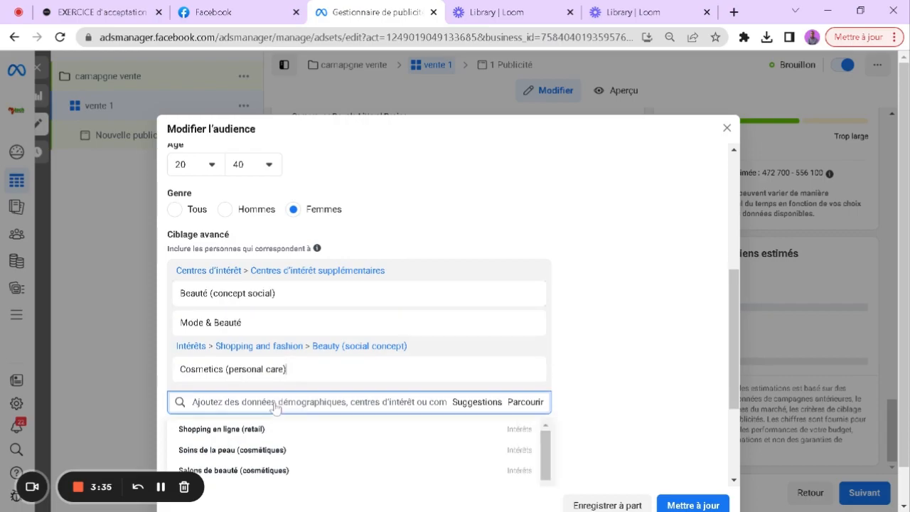
click(247, 449)
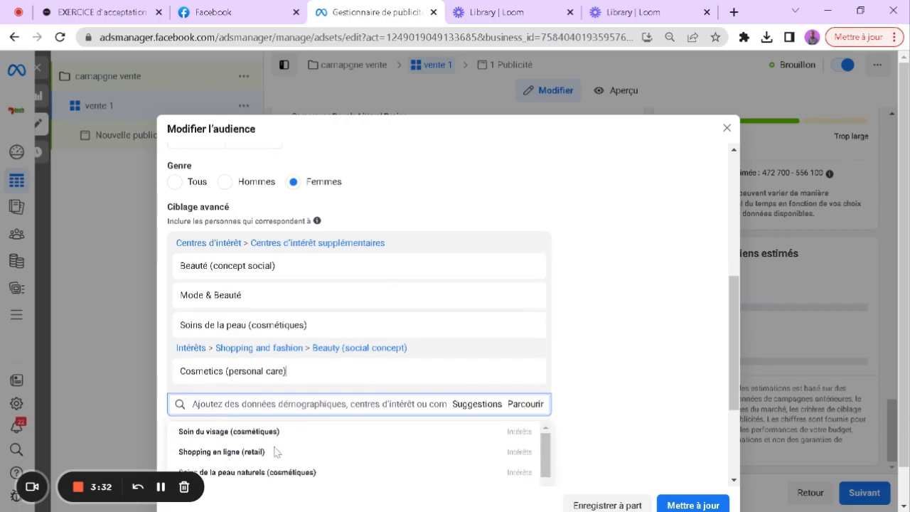
scroll(276, 452, down, 1)
scroll(275, 451, up, 4)
scroll(283, 446, down, 5)
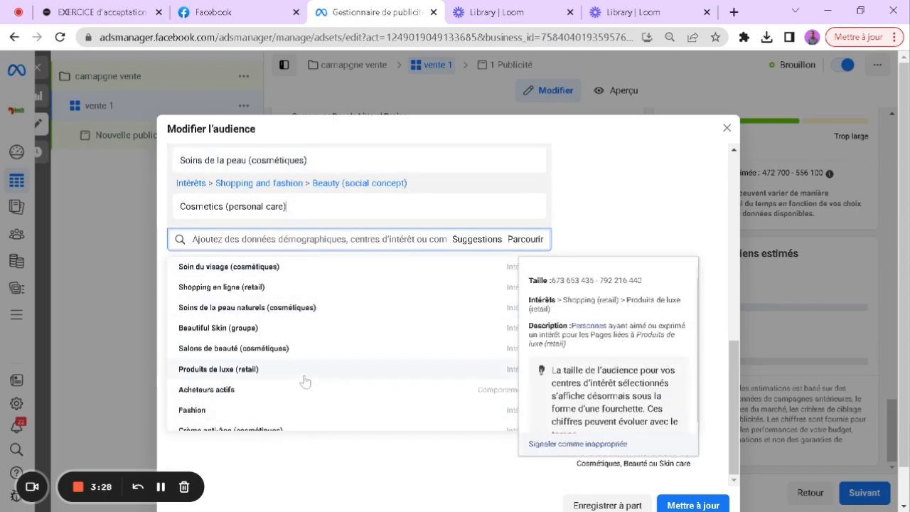
scroll(260, 416, up, 3)
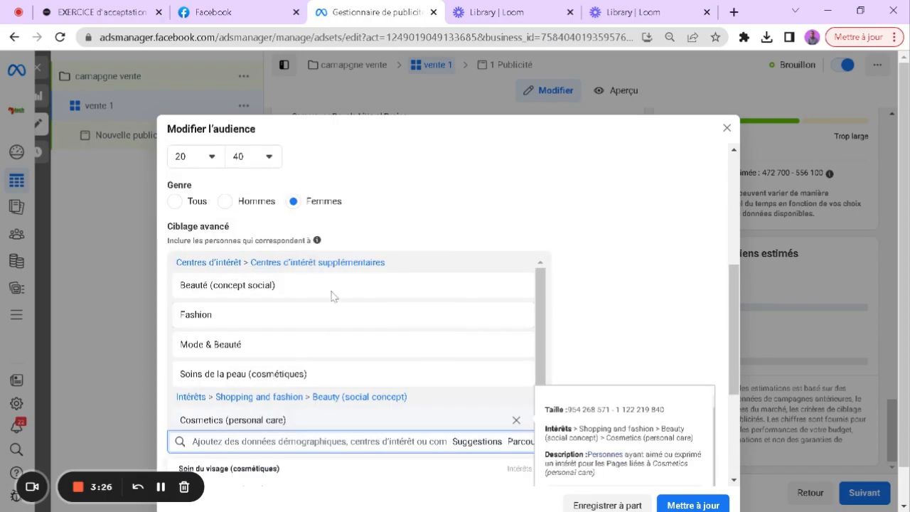
scroll(337, 304, down, 1)
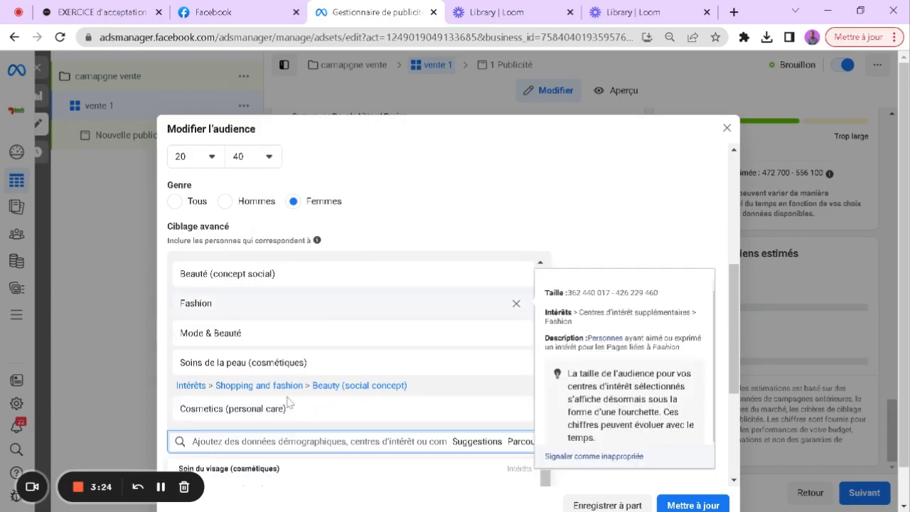
Step: Search the advanced targeting for "coiffure" and add the job title Coiffure
click(269, 440)
text(c)
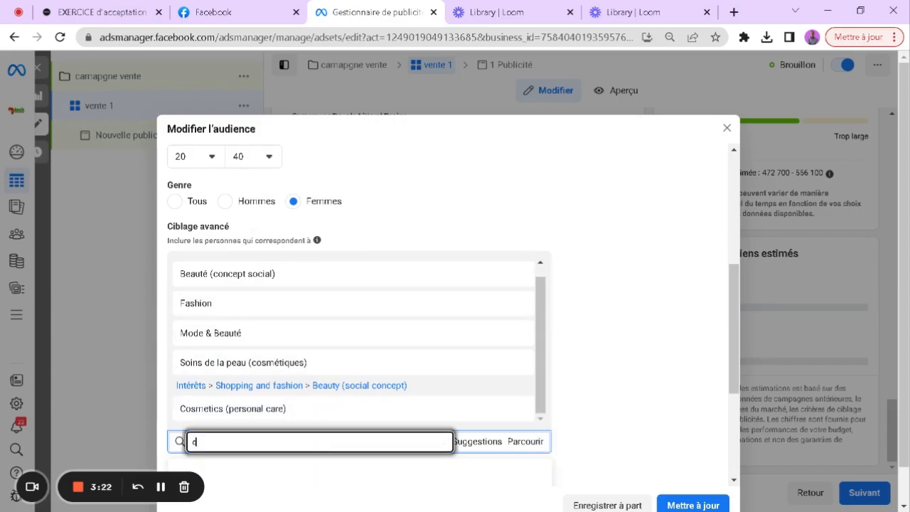
text(oiffure)
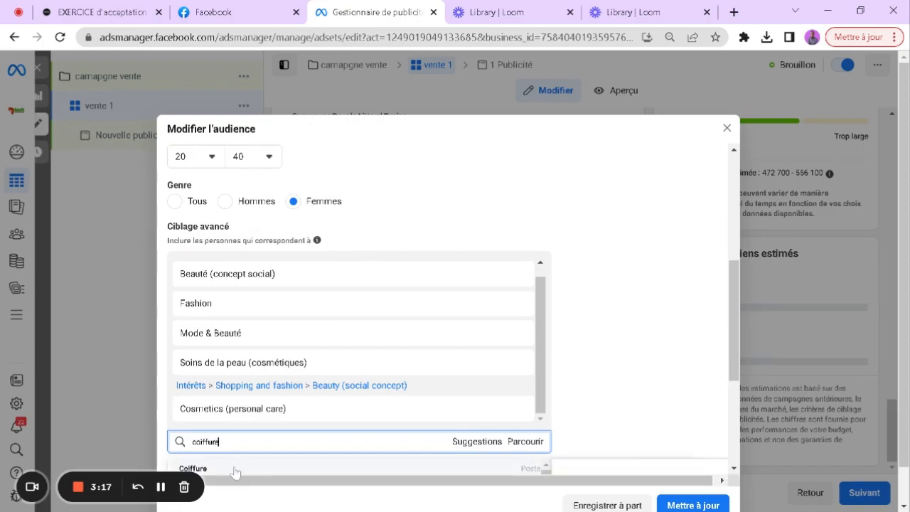
click(234, 471)
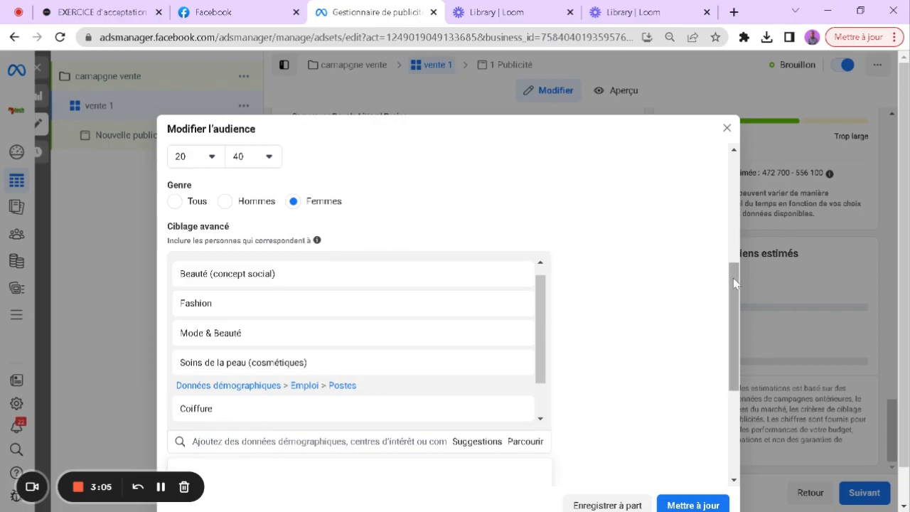
Step: Save the edited targeting as a separate audience named "femme - copie"
drag(734, 283, 731, 373)
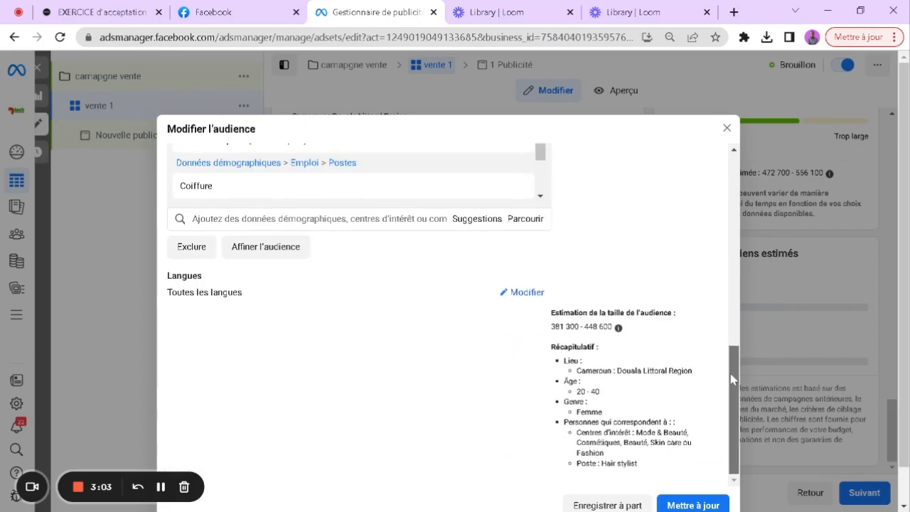
click(693, 505)
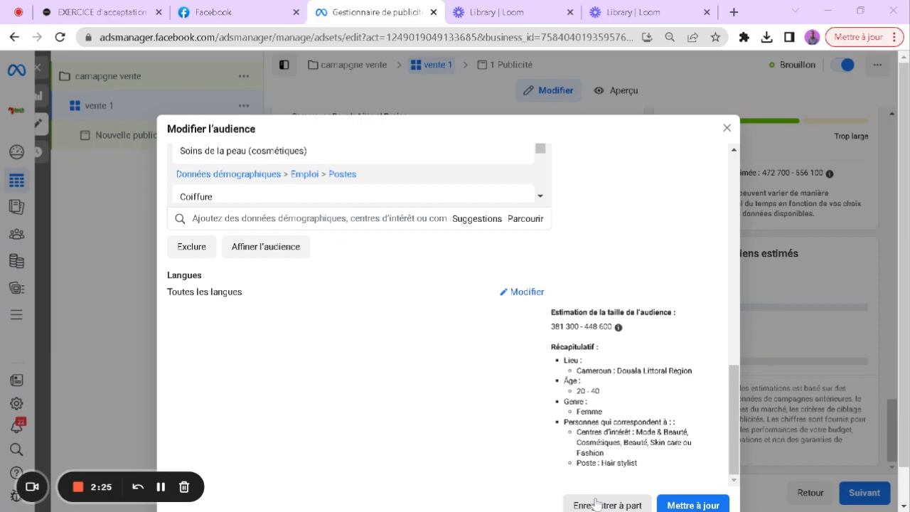
click(584, 505)
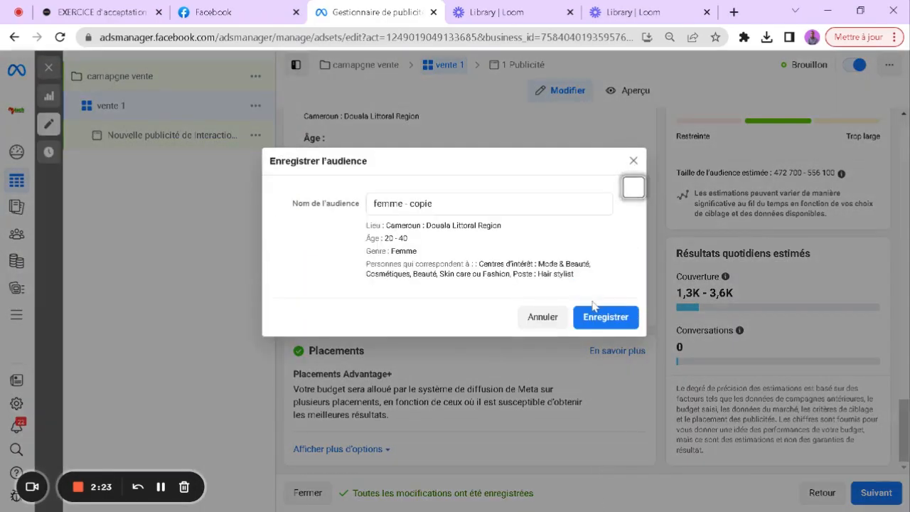
click(594, 312)
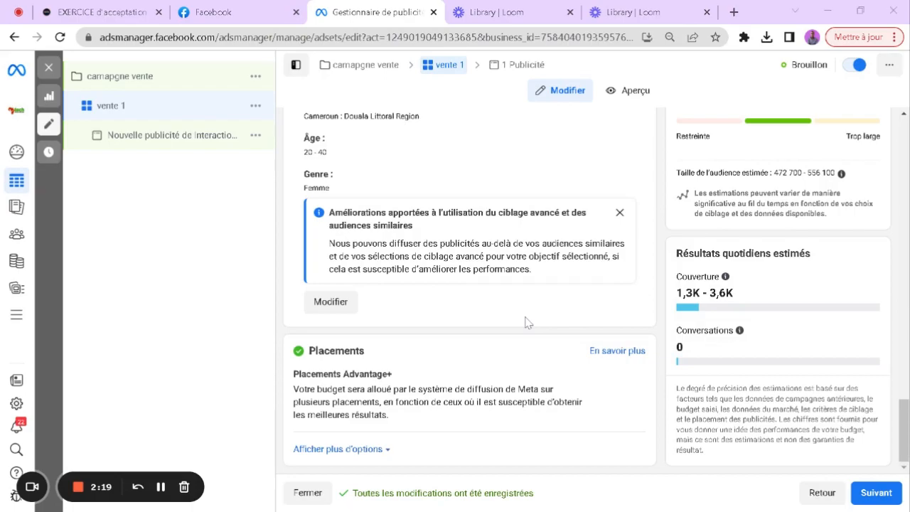
scroll(591, 206, up, 2)
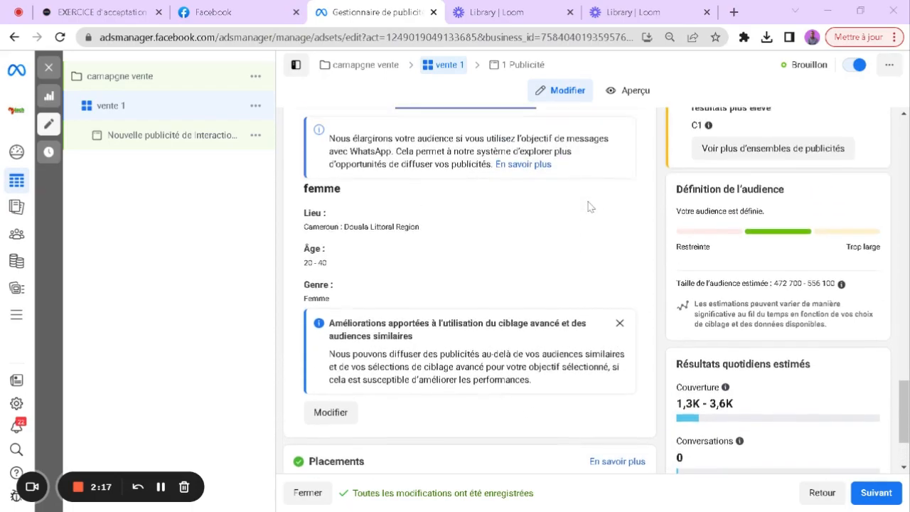
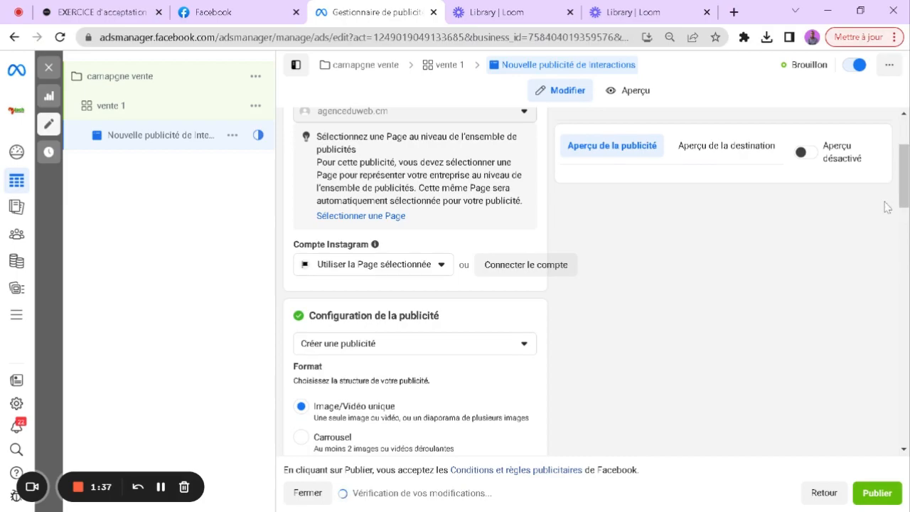
scroll(597, 280, down, 3)
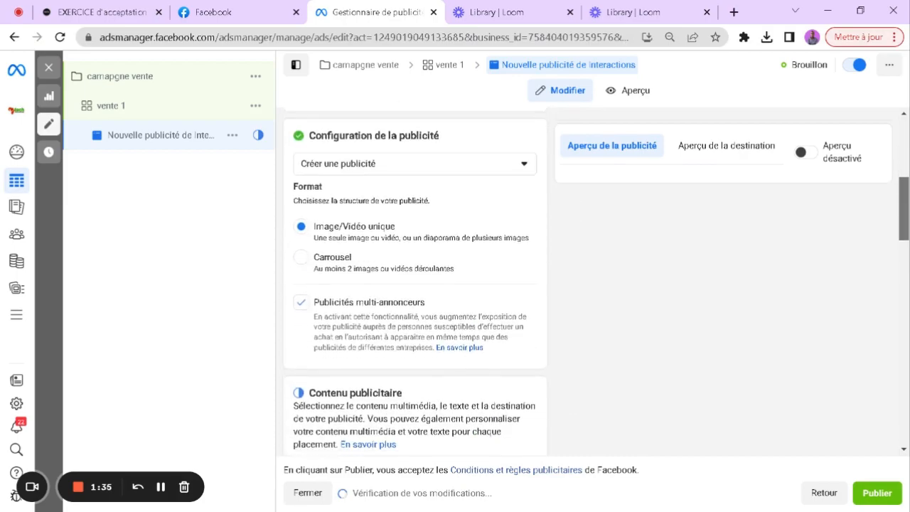
scroll(512, 165, up, 1)
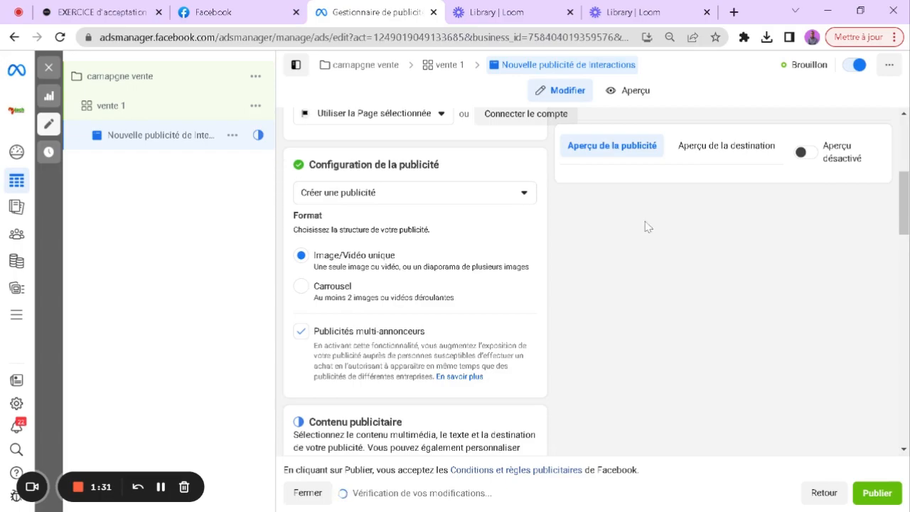
click(504, 200)
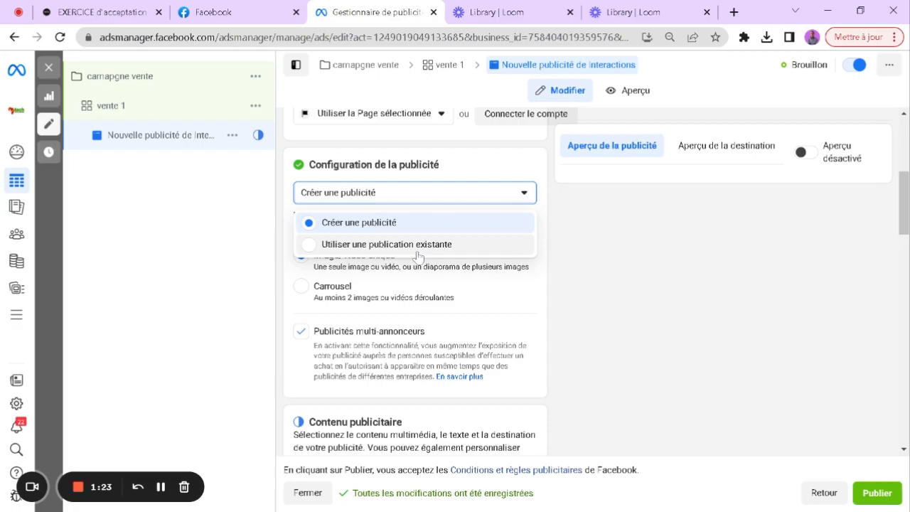
click(620, 243)
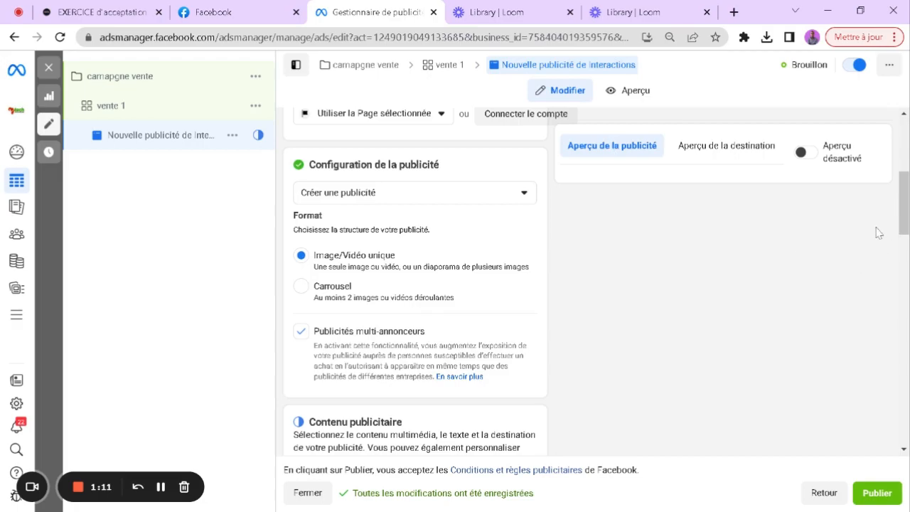
Step: Choose the 720 × 890 smartwatch photo from the account images as the ad's media and proceed to the cropping stage
drag(904, 222, 908, 277)
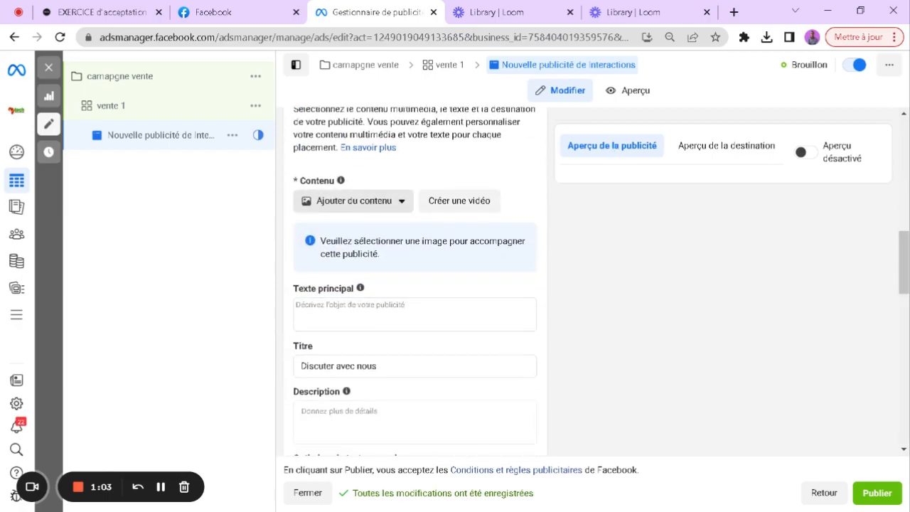
click(354, 200)
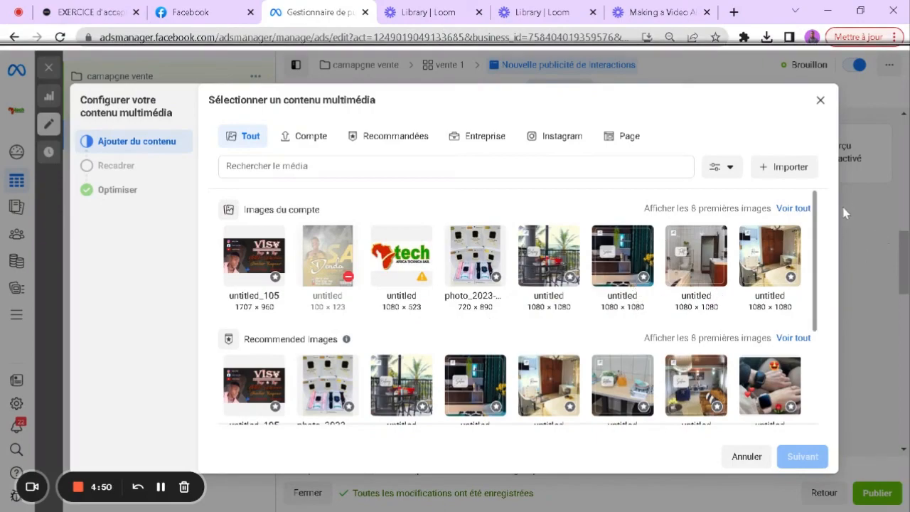
drag(814, 220, 842, 206)
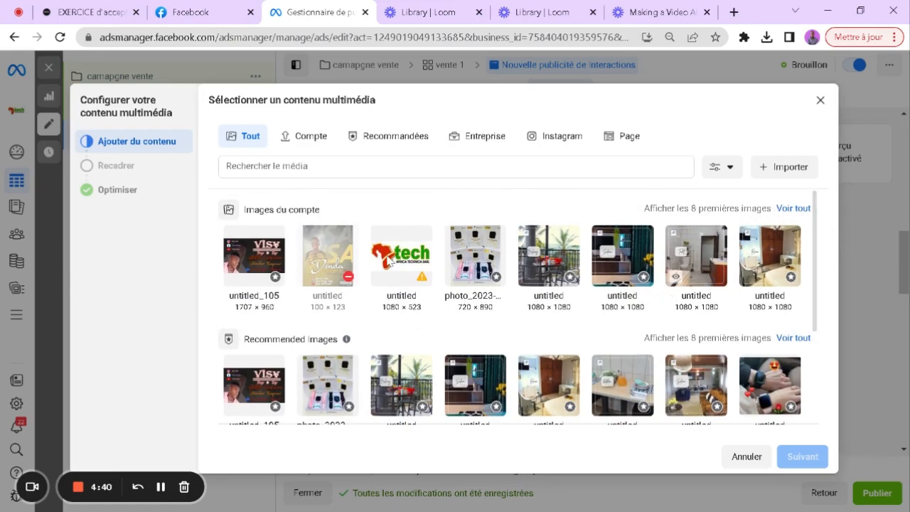
click(481, 268)
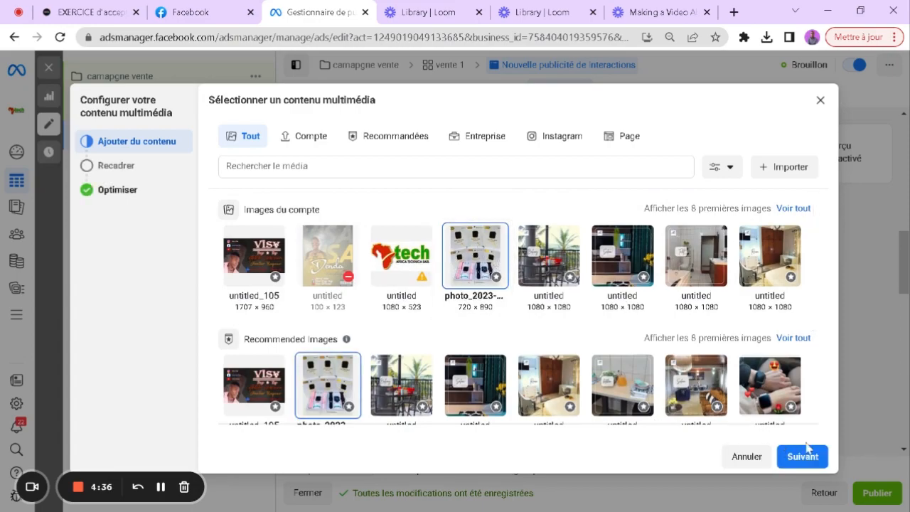
click(800, 463)
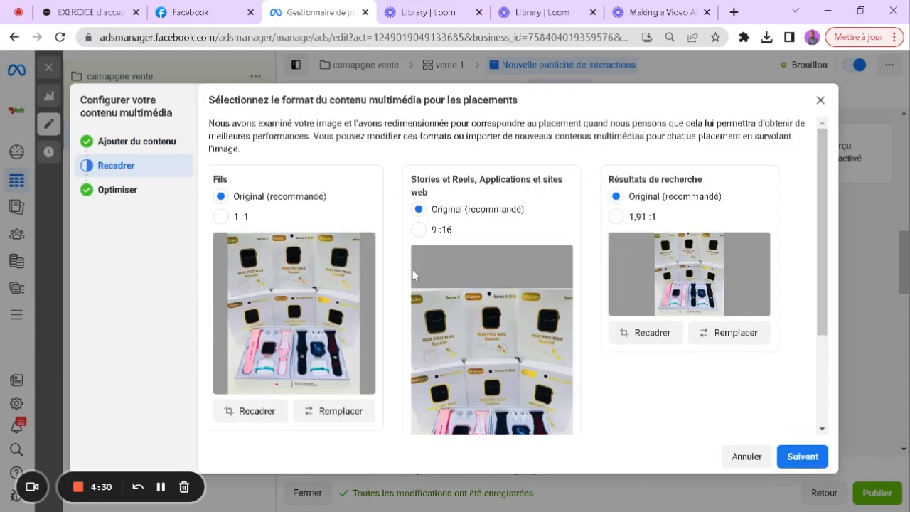
Step: Crop the image to 9:16 for Stories et Reels, Applications et sites web, shifting the frame left, and to 1,91:1 for Résultats de recherche
scroll(412, 269, down, 3)
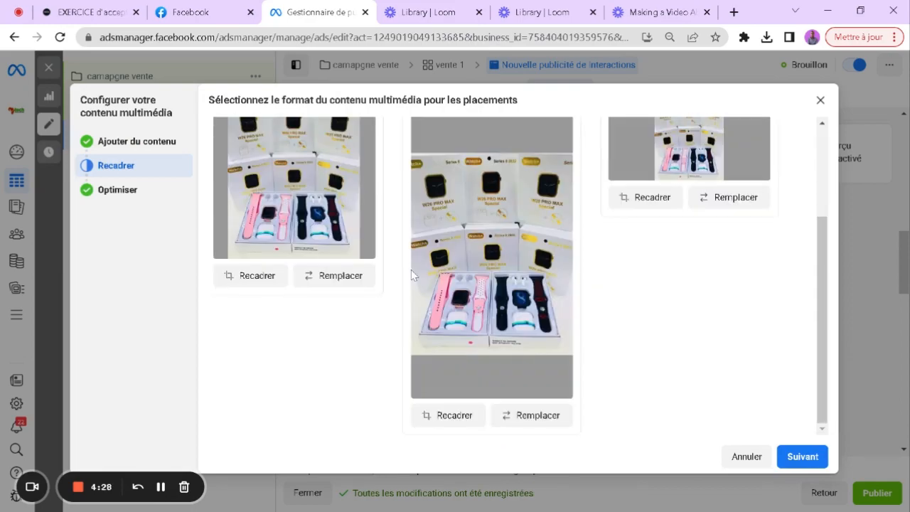
scroll(411, 270, up, 1)
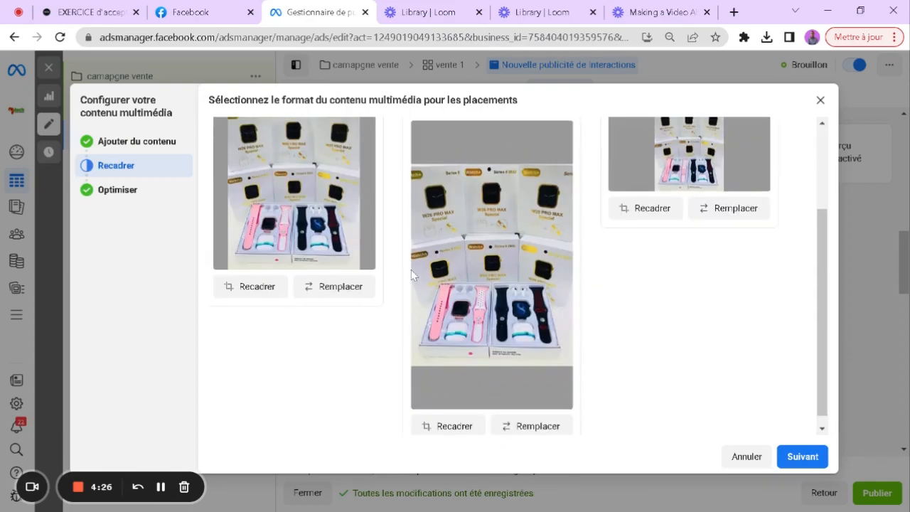
click(468, 427)
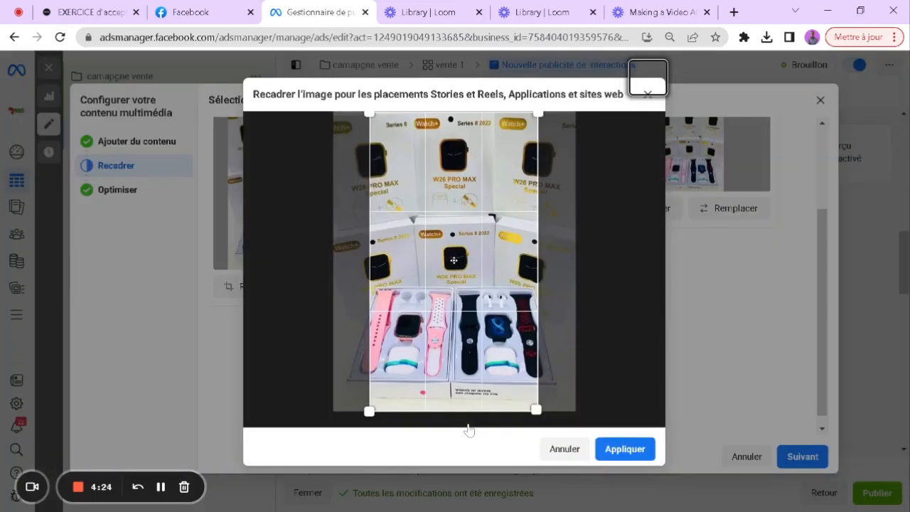
drag(502, 344, 484, 345)
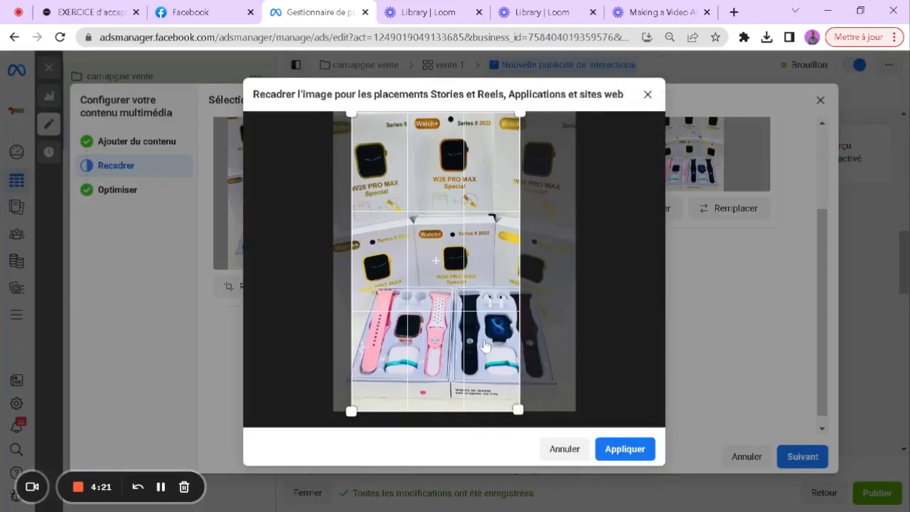
click(627, 450)
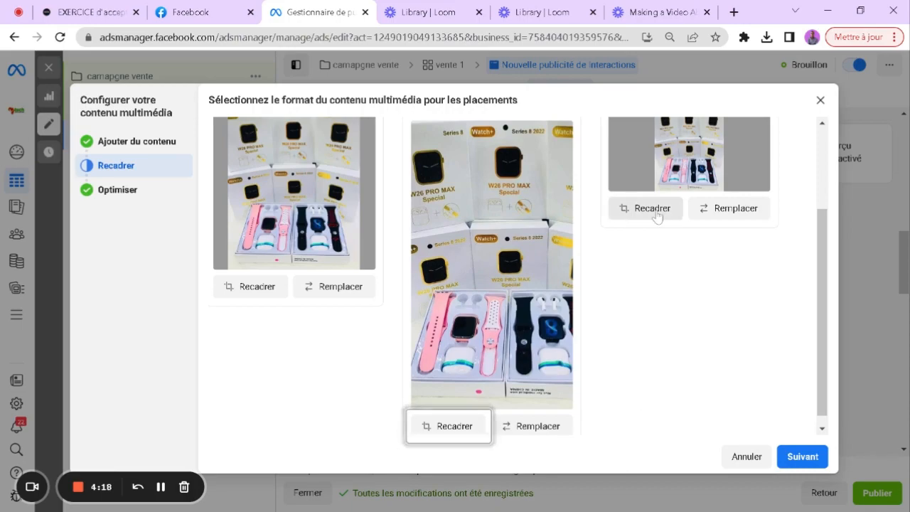
click(655, 211)
click(625, 452)
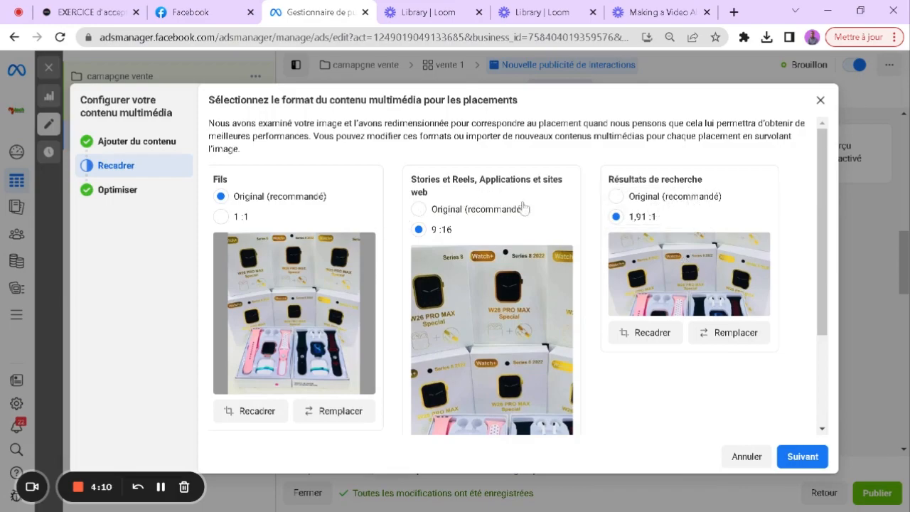
Step: Crop the image for the Fils placements to 1:1 with the frame shifted down, and proceed to the optimisation stage
scroll(320, 208, down, 2)
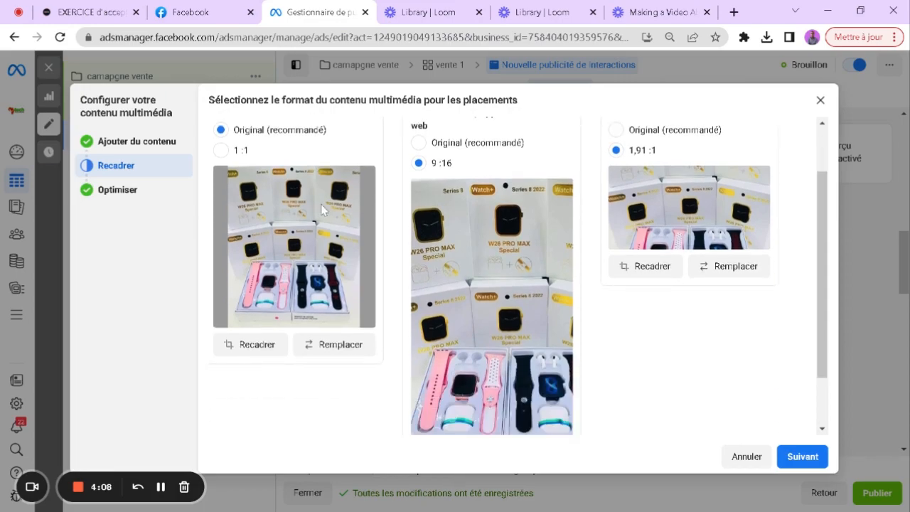
click(253, 344)
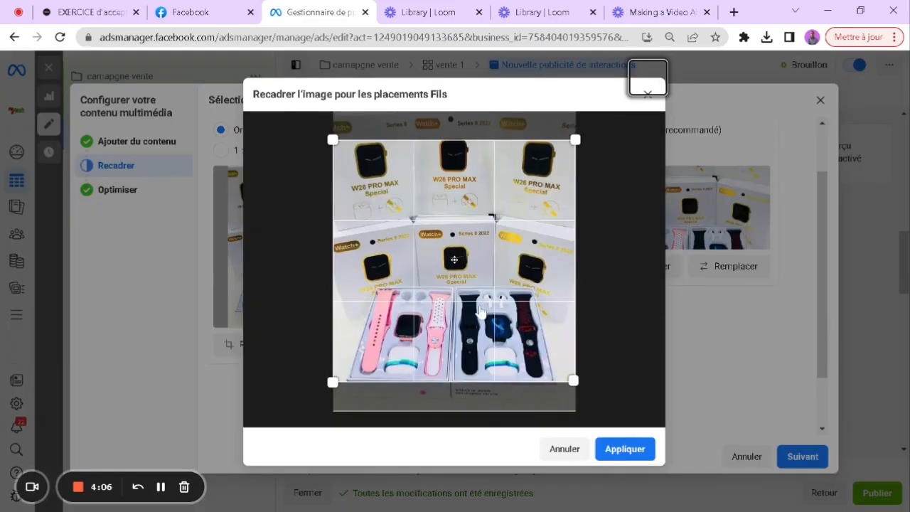
drag(480, 311, 480, 331)
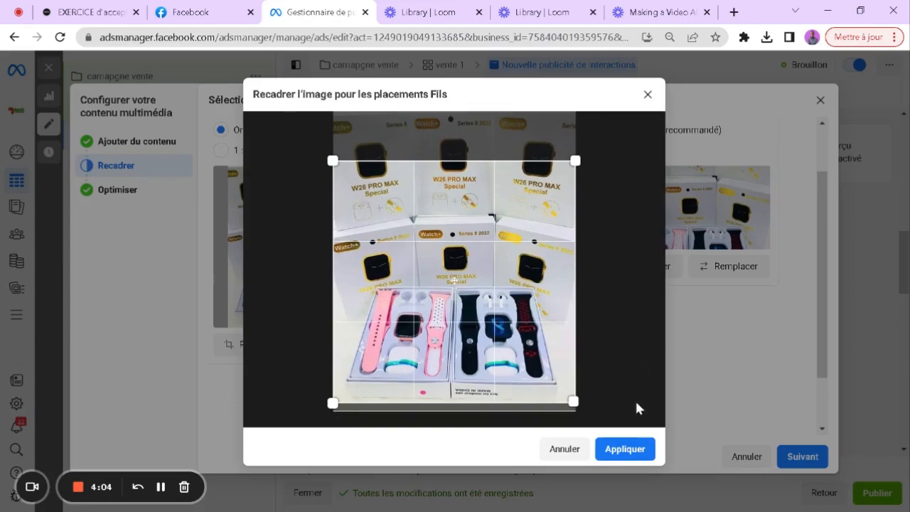
click(629, 448)
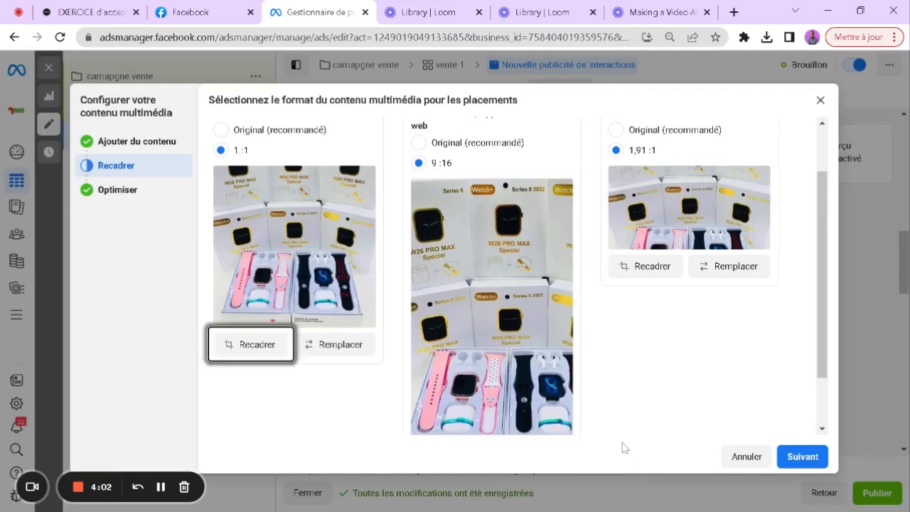
click(521, 329)
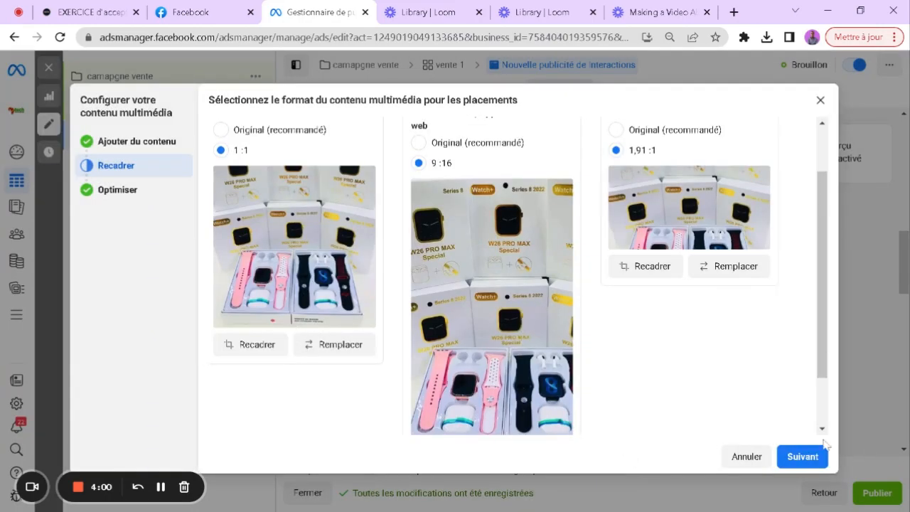
click(807, 460)
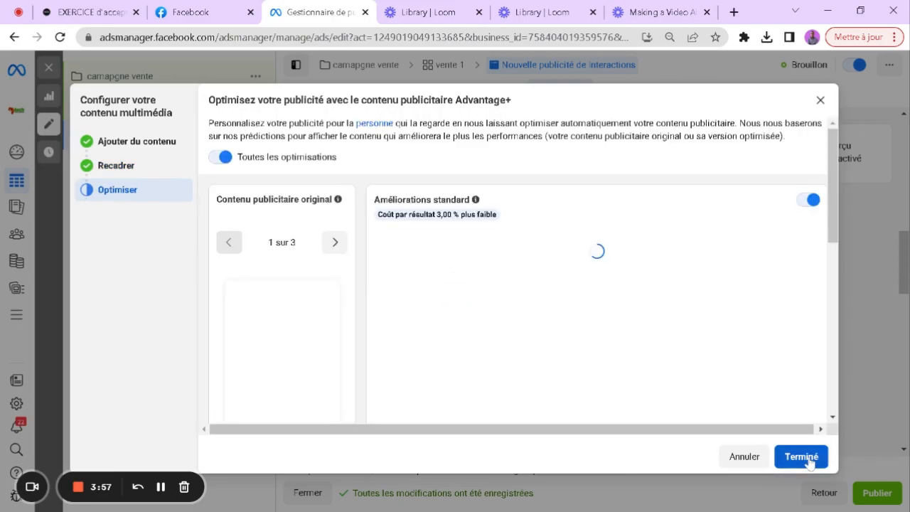
Step: Review the Advantage+ standard enhancements, image filter and music options, and play the suggested music preview
scroll(809, 462, down, 1)
scroll(655, 357, up, 1)
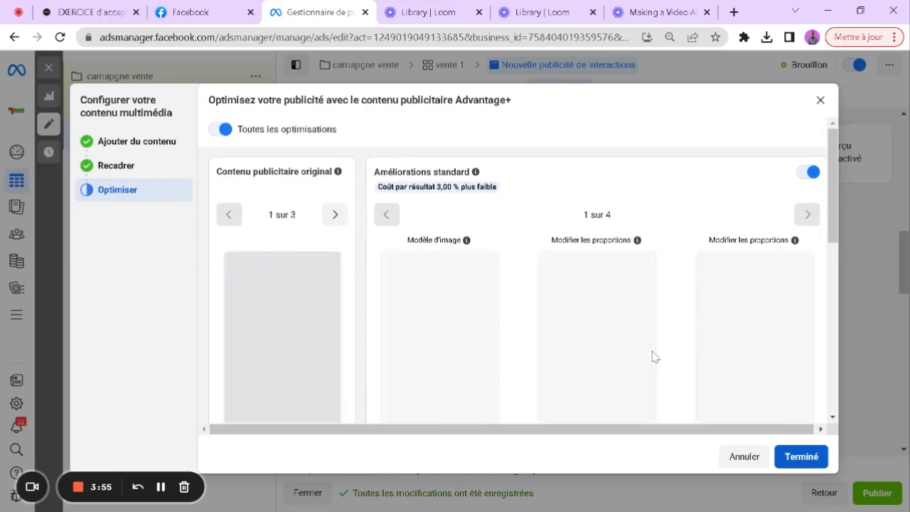
scroll(655, 357, up, 1)
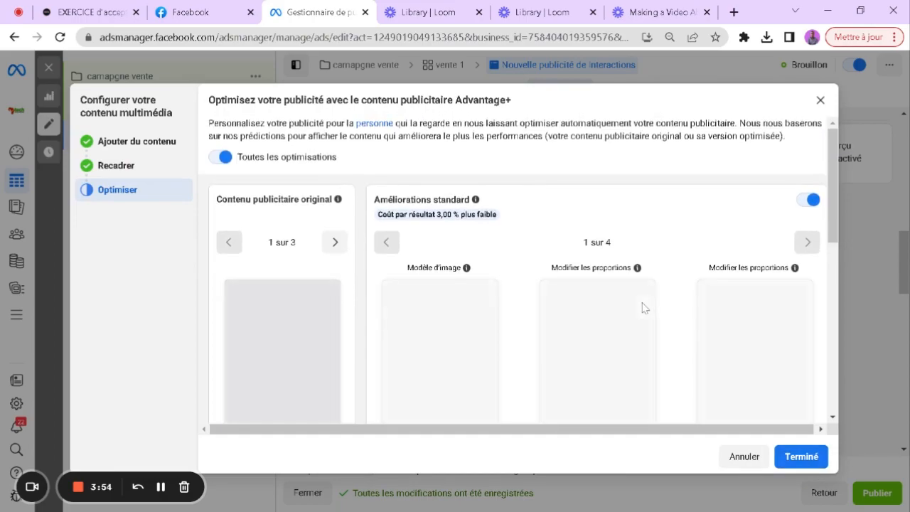
scroll(782, 234, down, 2)
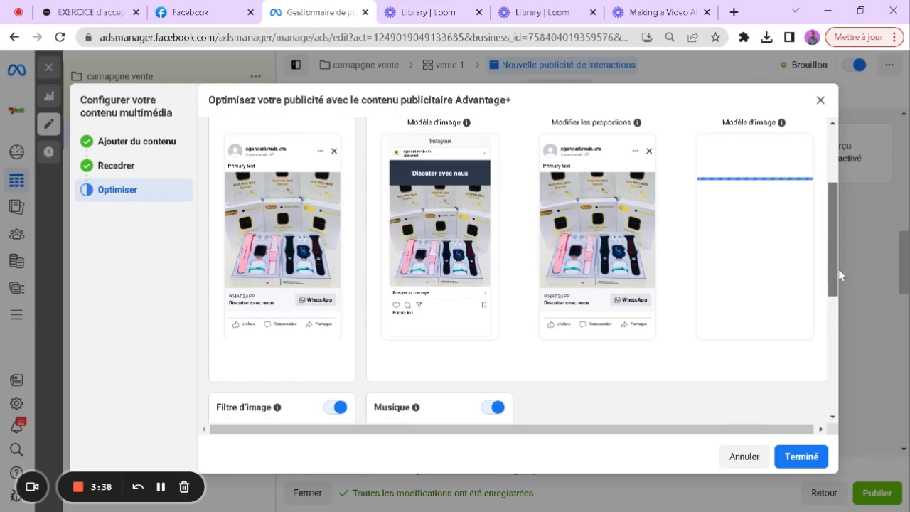
scroll(837, 285, down, 3)
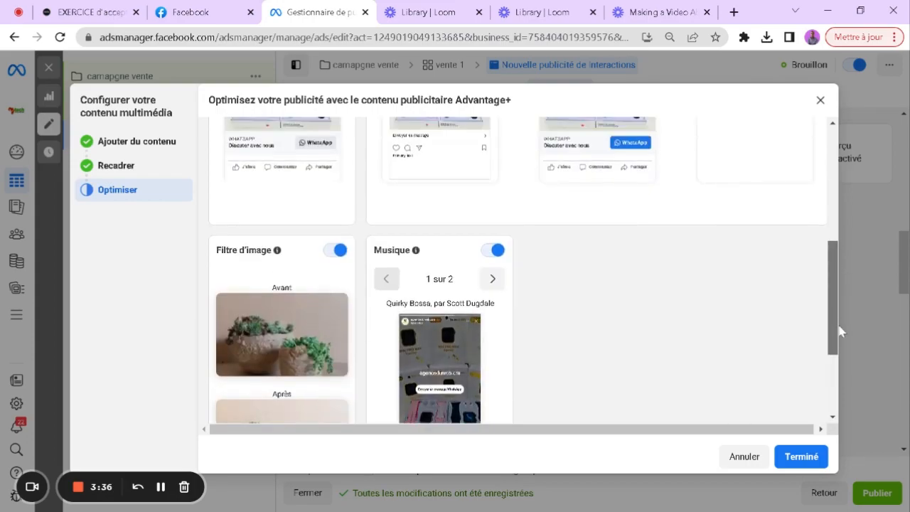
scroll(836, 327, down, 2)
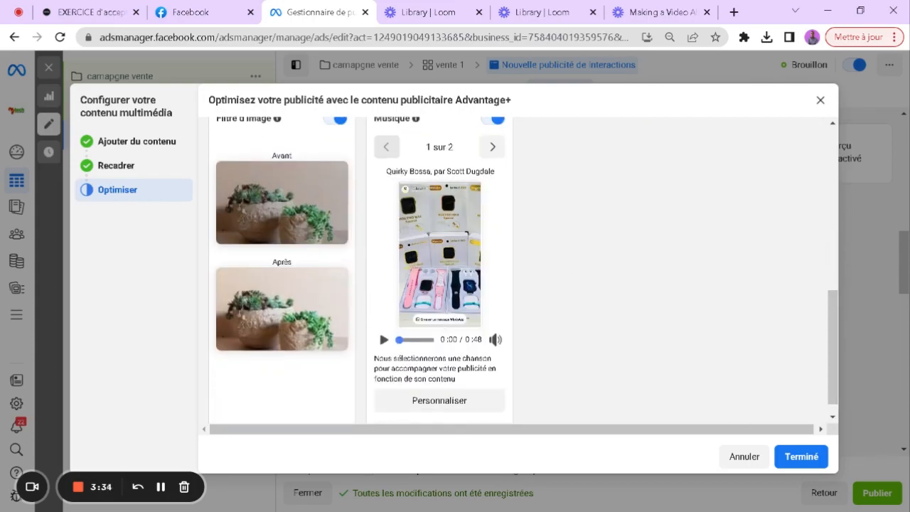
click(384, 340)
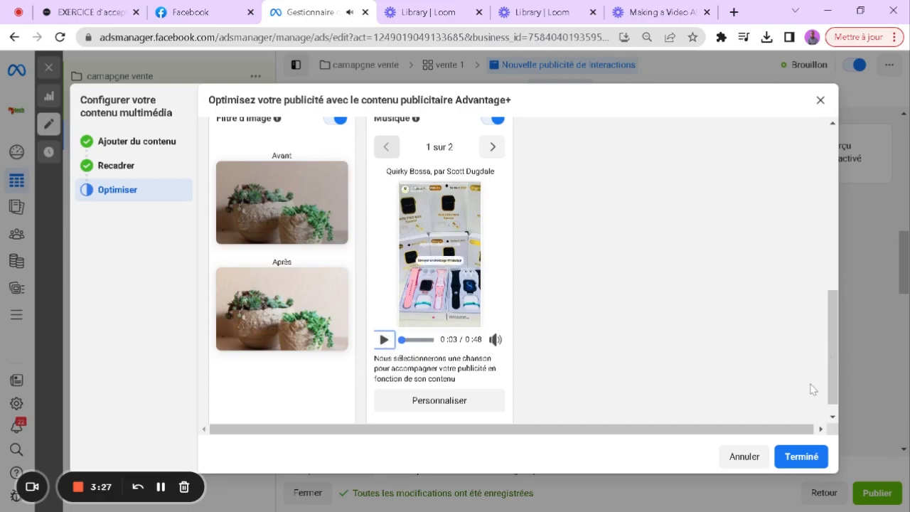
Step: Finish the media setup with all Advantage+ optimisations left on and dismiss the recommendations box
click(795, 459)
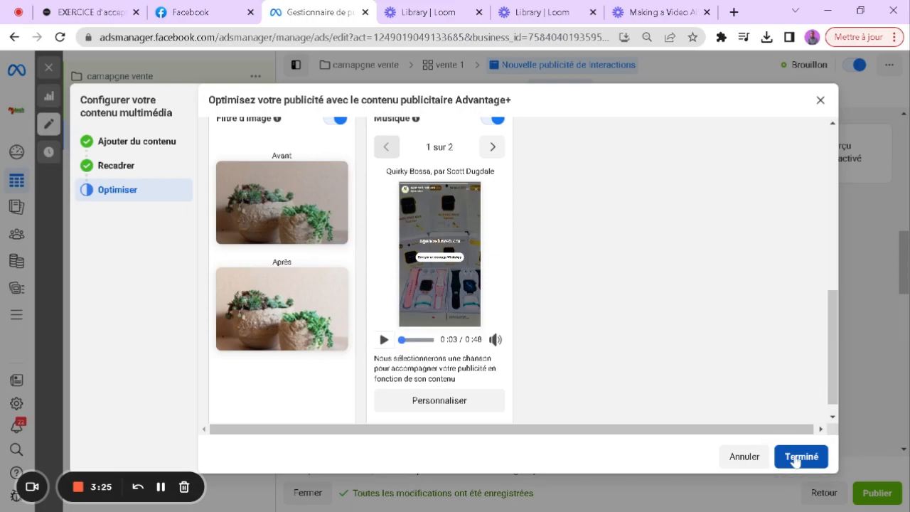
click(795, 458)
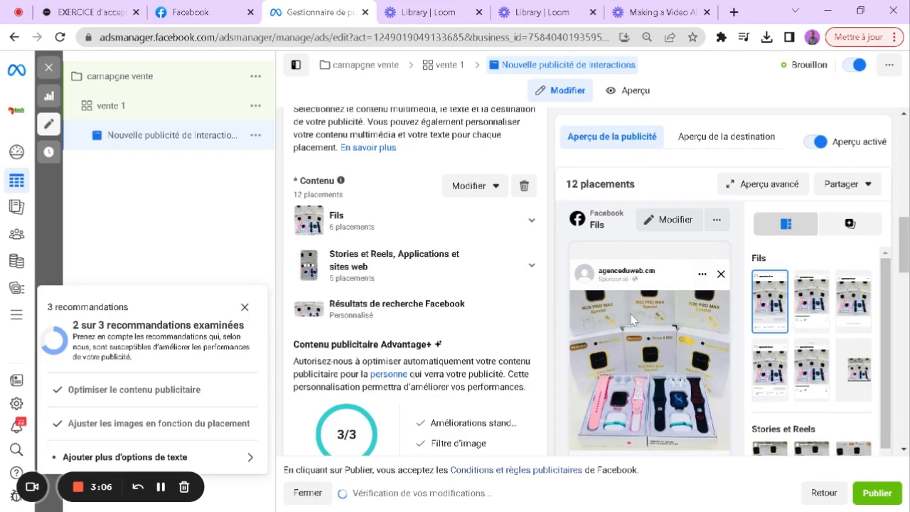
click(245, 308)
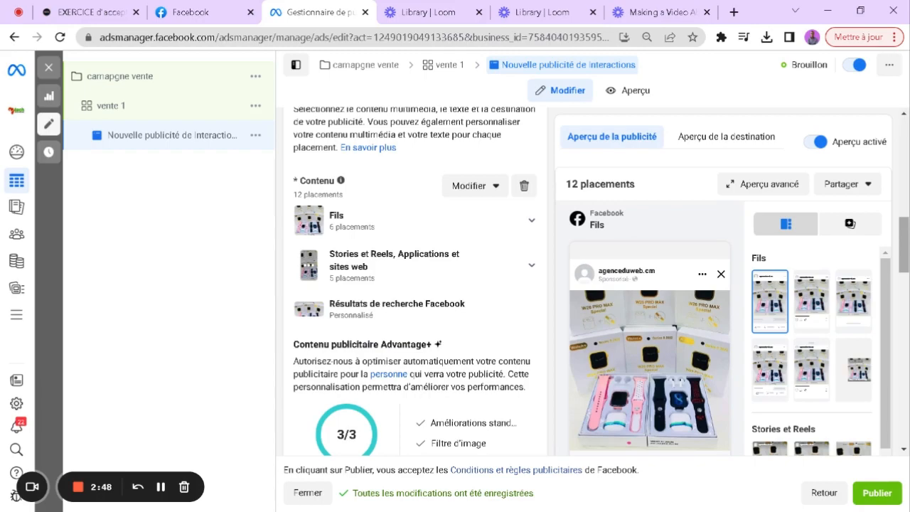
Step: Enter "Achtez des perruques moins cher" as the ad's primary text
scroll(415, 284, down, 5)
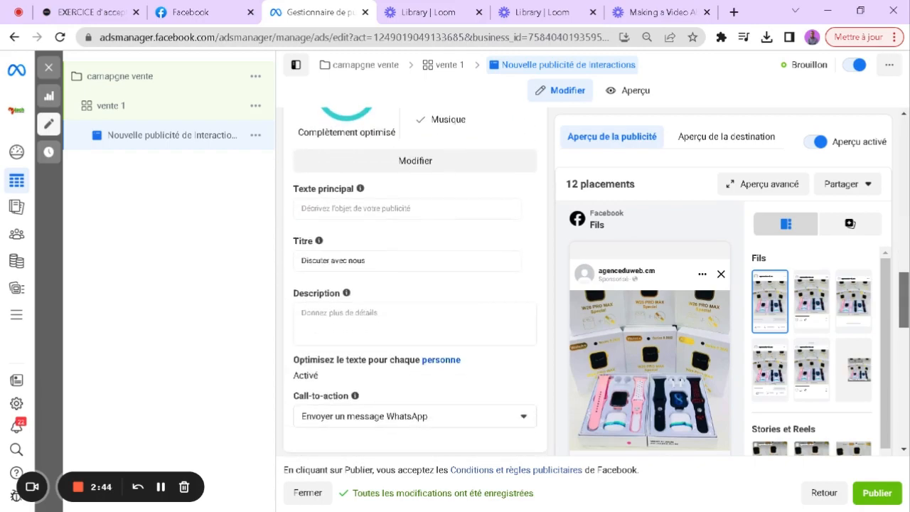
click(407, 209)
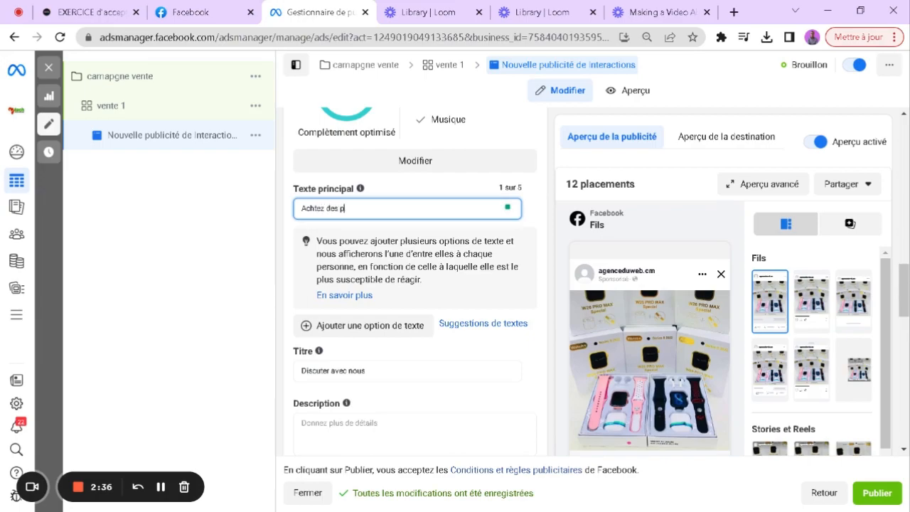
text(Achtez des pr)
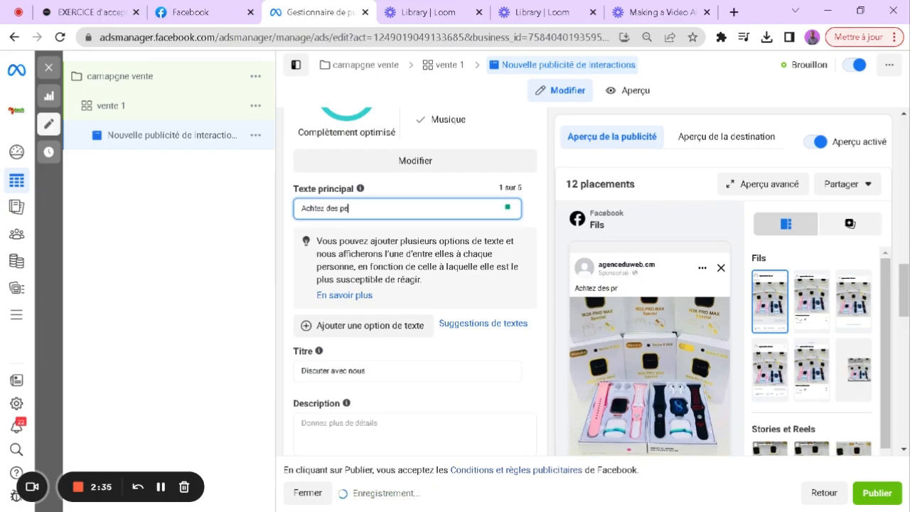
key(BackSpace)
text(erru)
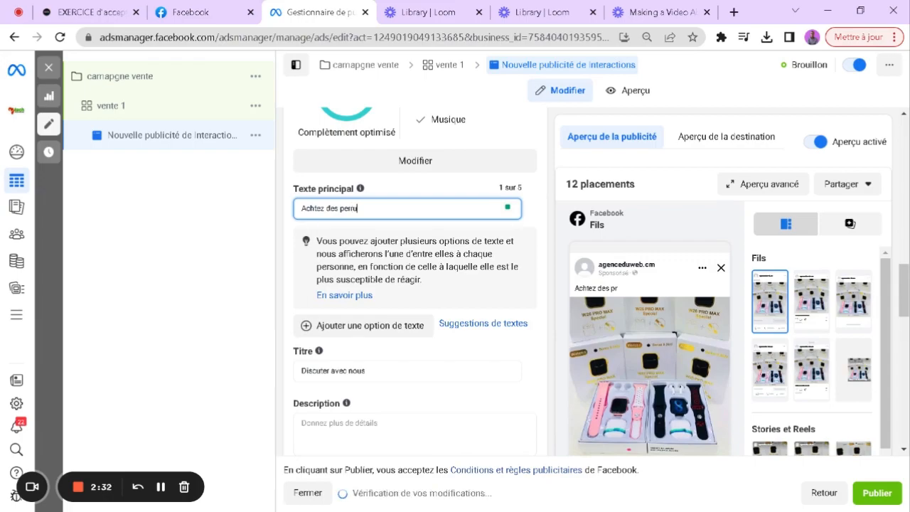
text(ques moins cher)
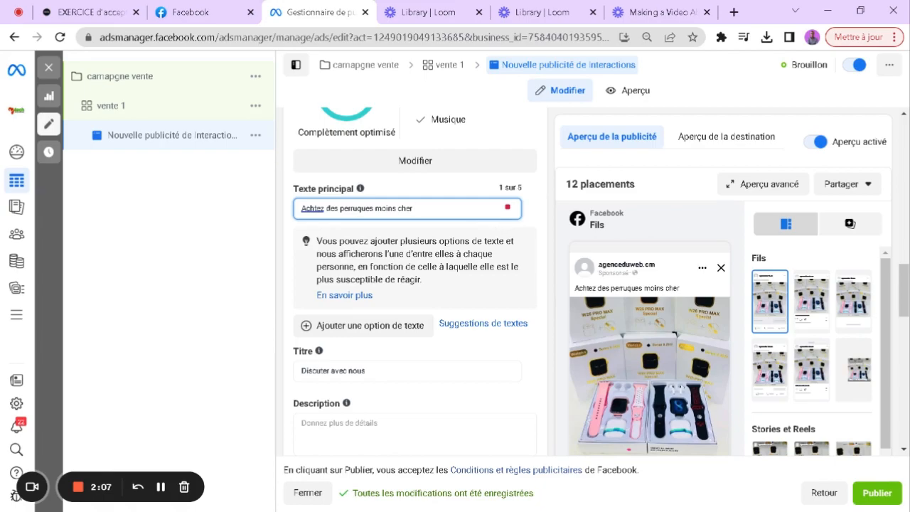
Step: Replace the ad's title with "Préruque brasilienne"
scroll(906, 322, down, 2)
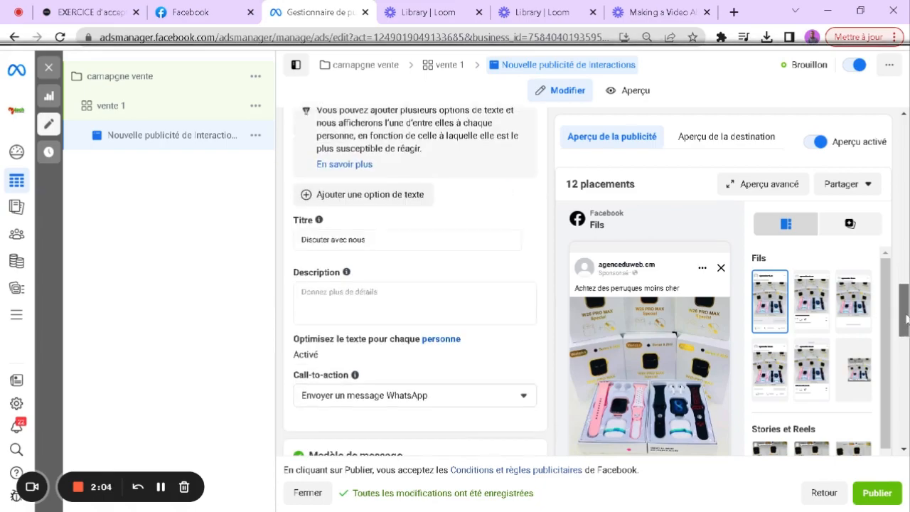
click(369, 240)
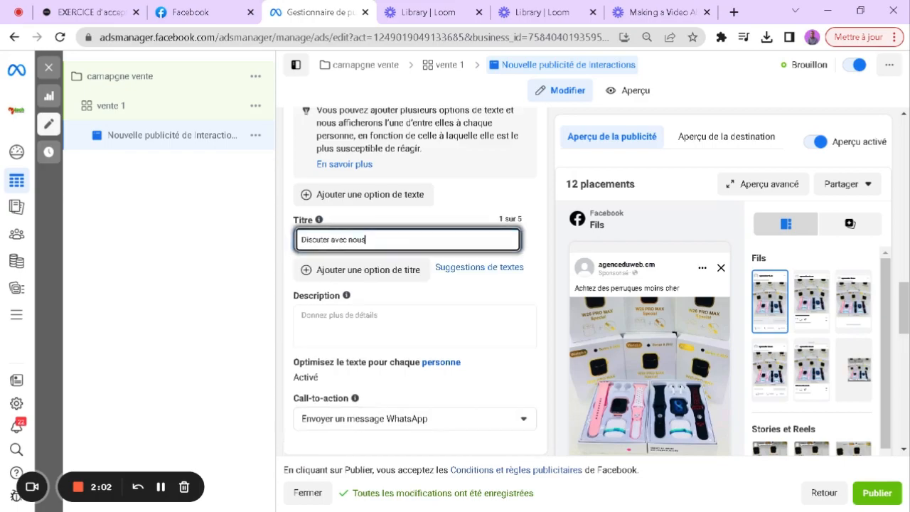
drag(368, 240, 301, 240)
text(P)
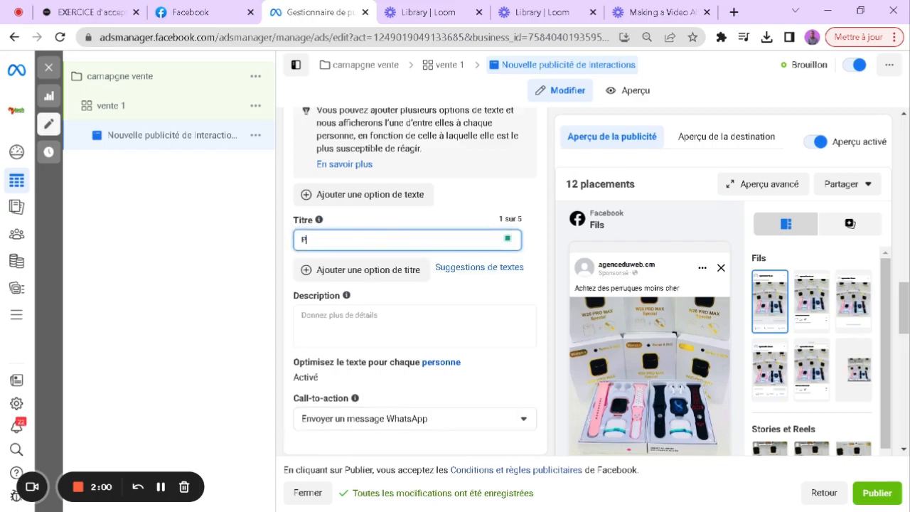
text(réruq)
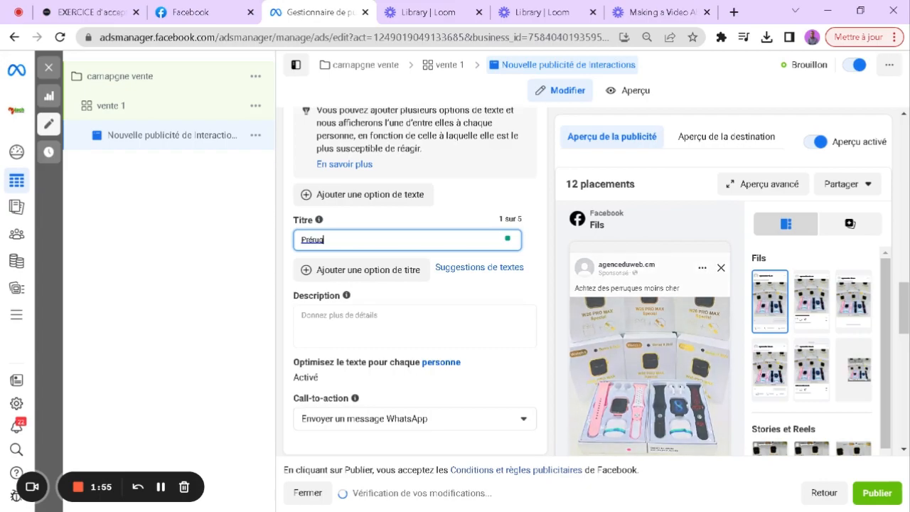
text(ue brasili)
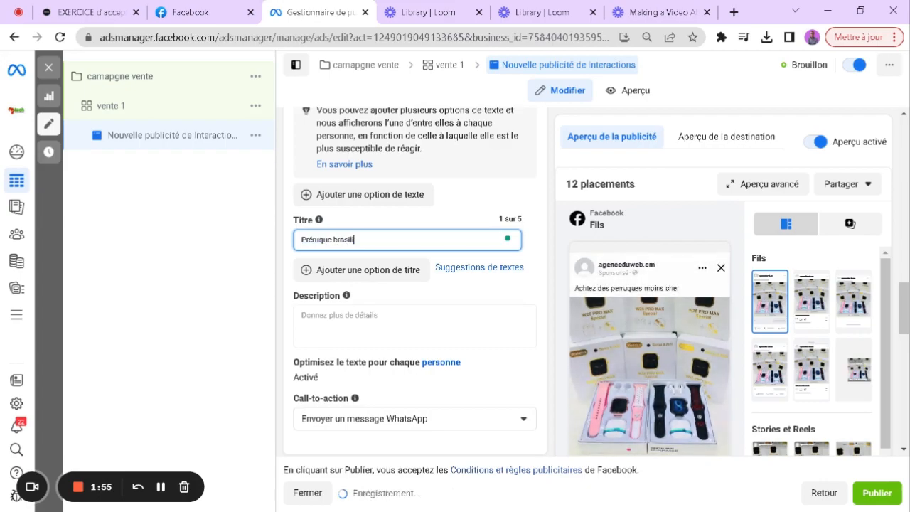
text(enne)
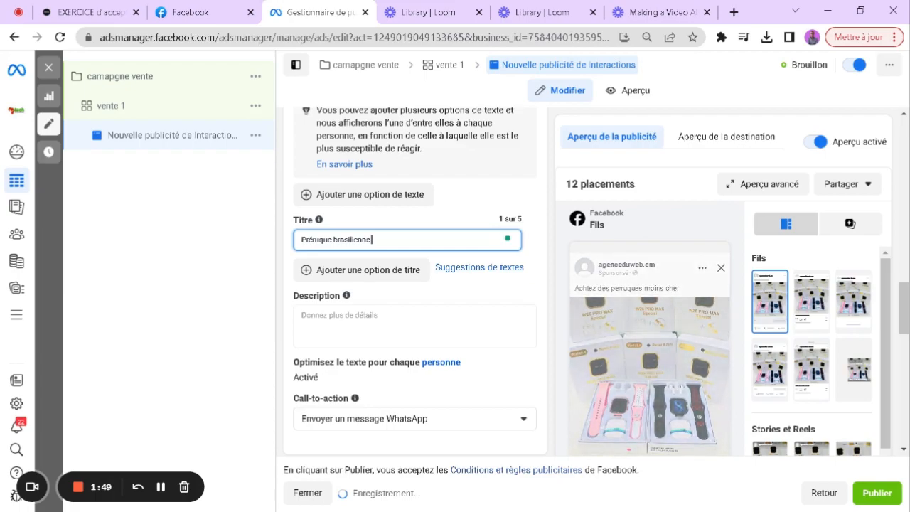
Step: Look over the ad's call-to-action, message template and tracking sections
drag(905, 310, 866, 411)
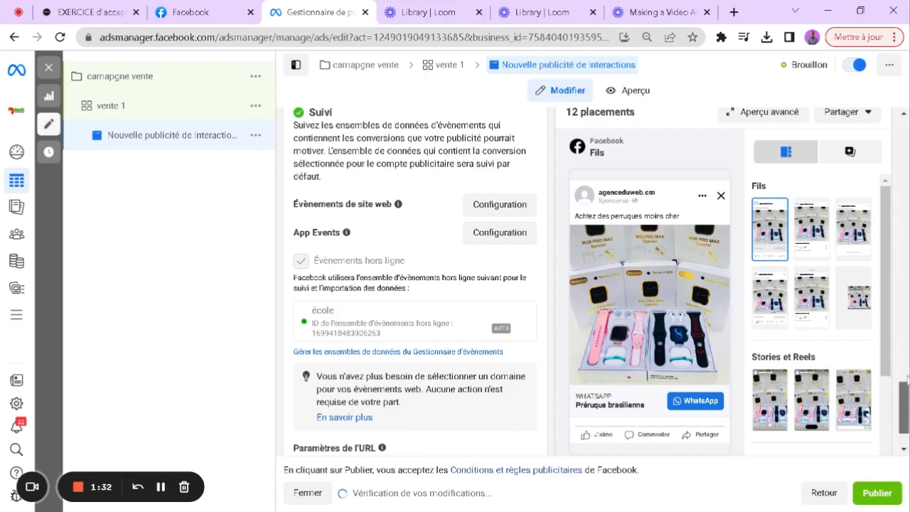
scroll(904, 355, up, 3)
scroll(904, 356, up, 3)
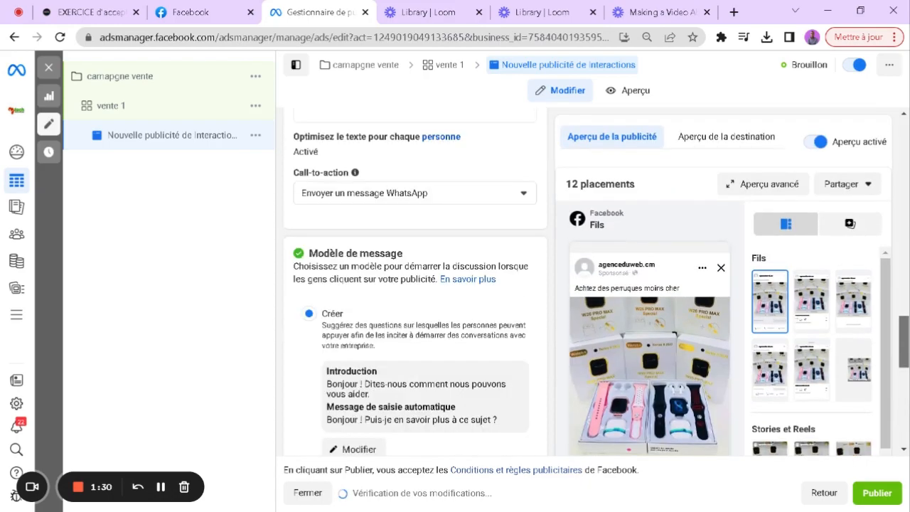
scroll(904, 334, up, 1)
scroll(904, 334, up, 1)
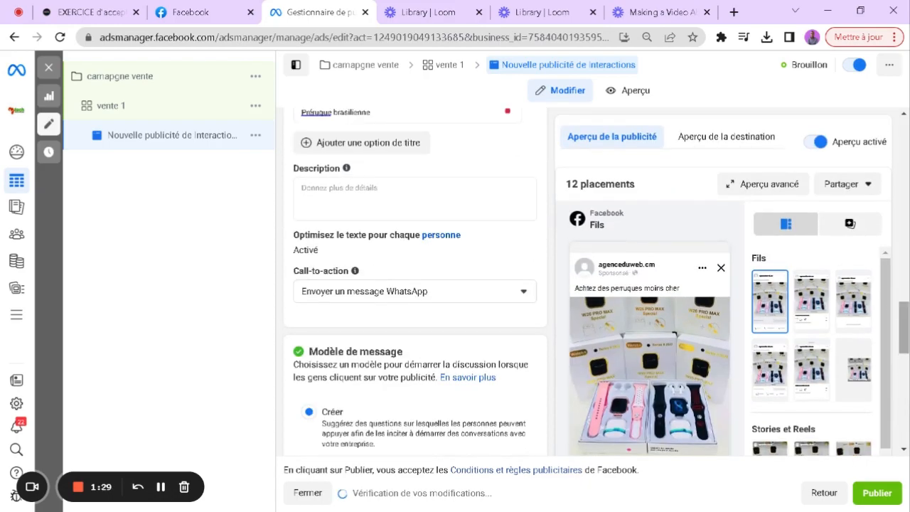
Step: Enter "Spécial promo" as the ad's description
click(425, 184)
text(S)
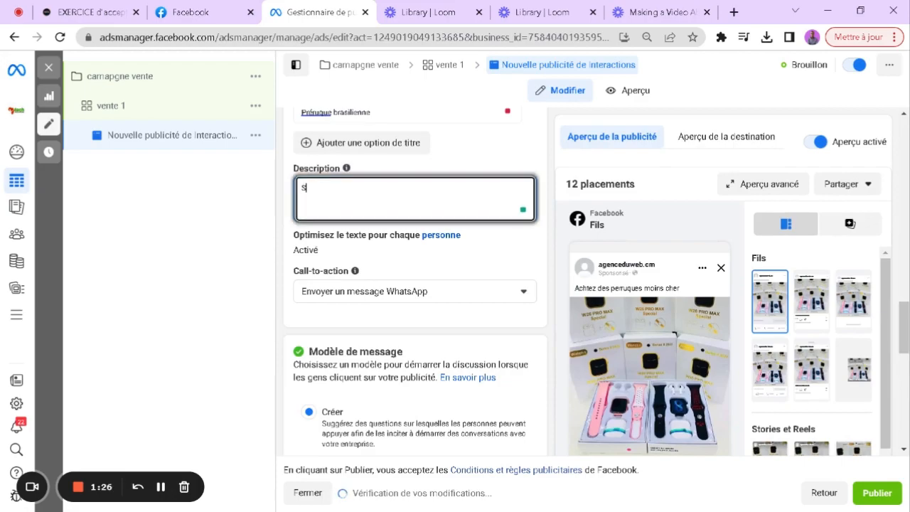
text(pécial)
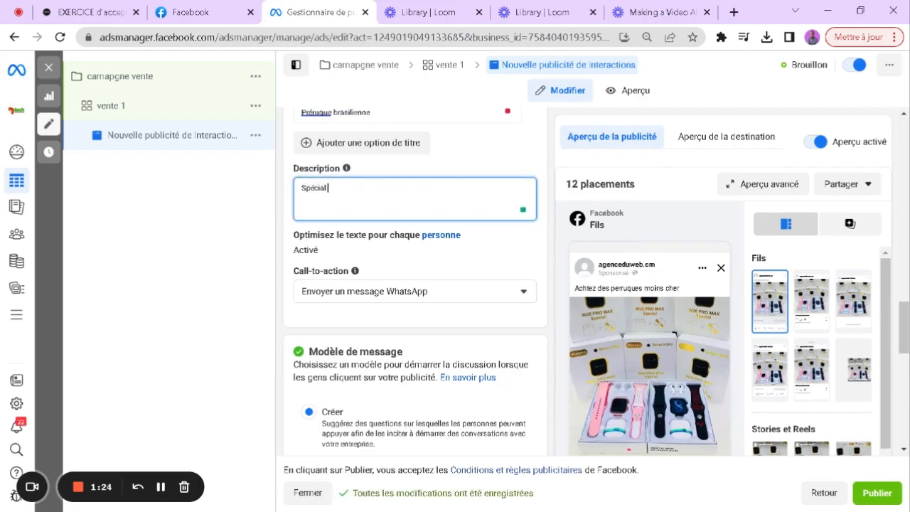
text( promo)
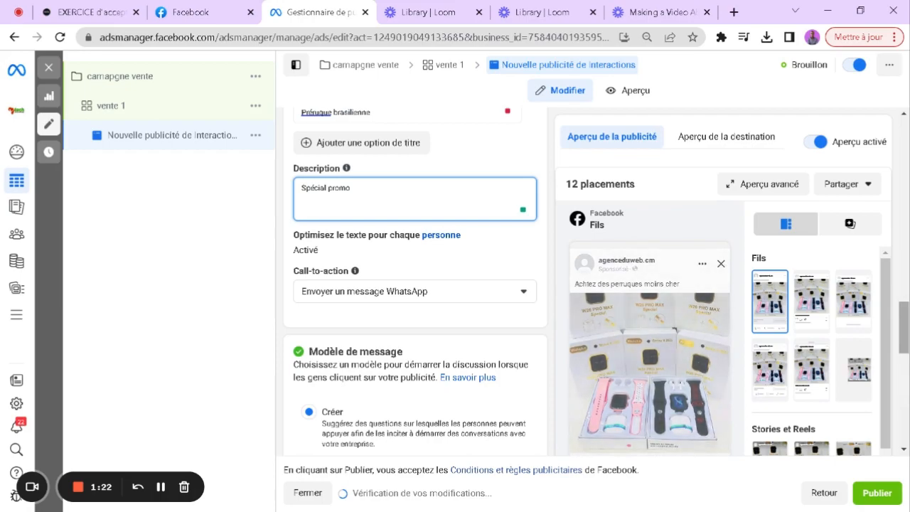
scroll(391, 399, up, 5)
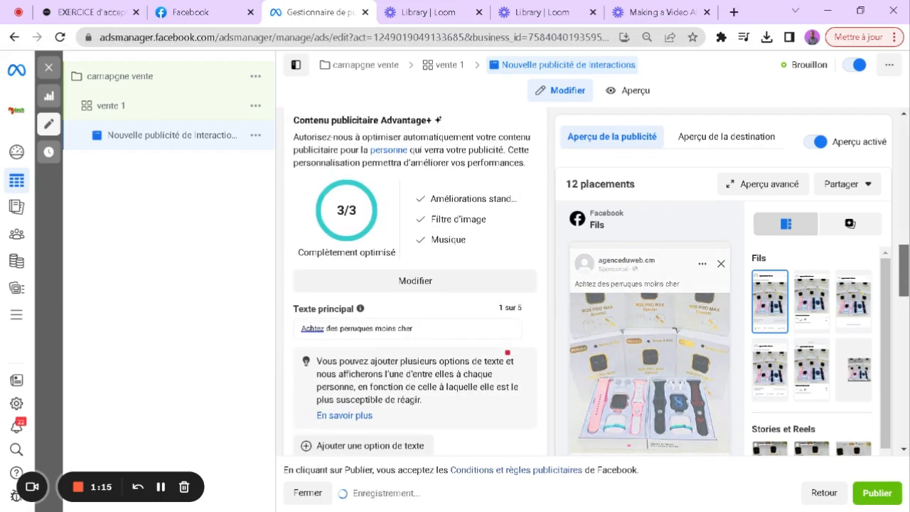
scroll(415, 284, down, 5)
scroll(415, 285, down, 4)
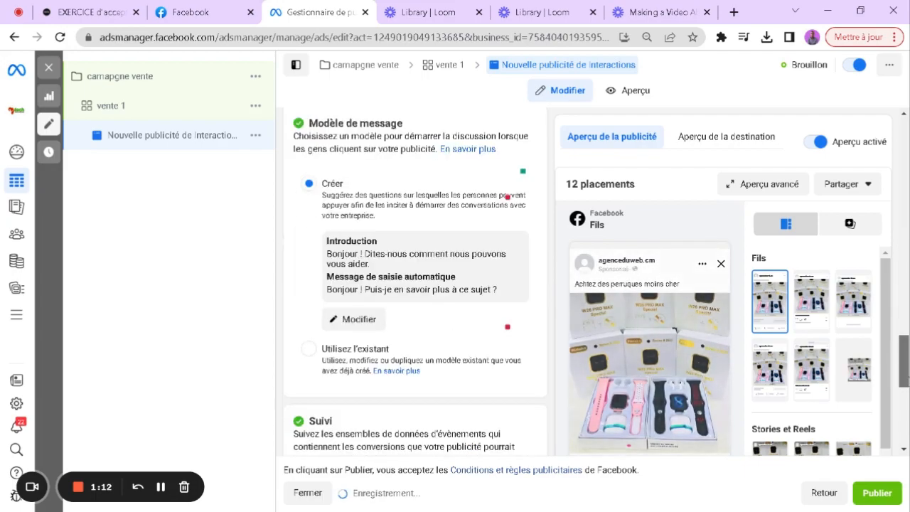
drag(908, 384, 907, 389)
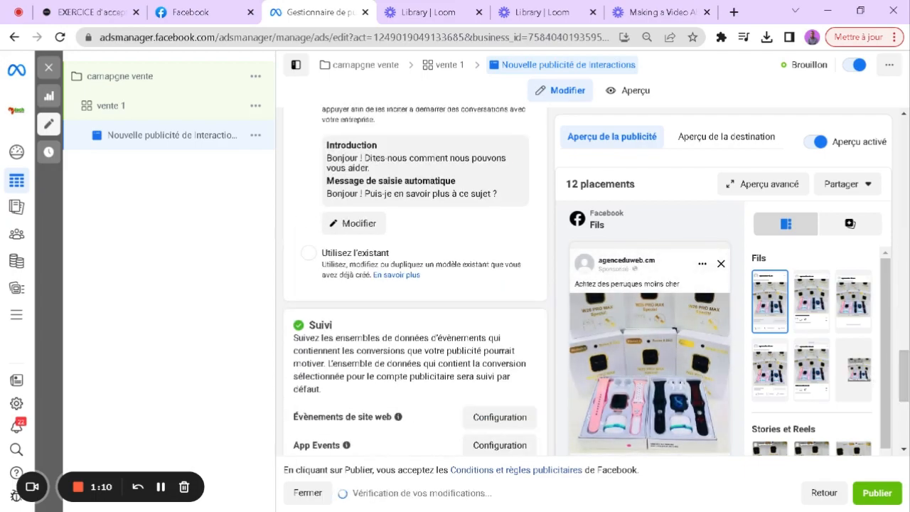
click(162, 487)
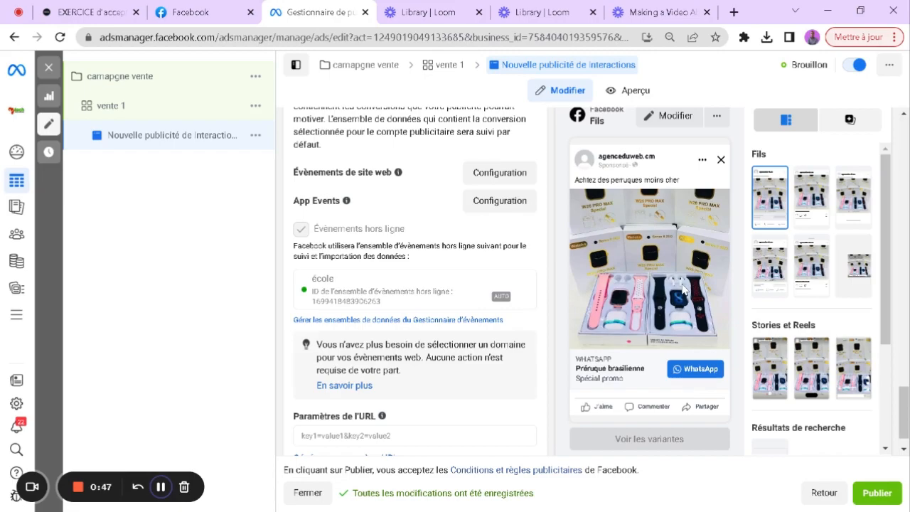
Step: Preview the ad in the Instagram feed, Facebook Marketplace and Instagram Stories placements
click(811, 205)
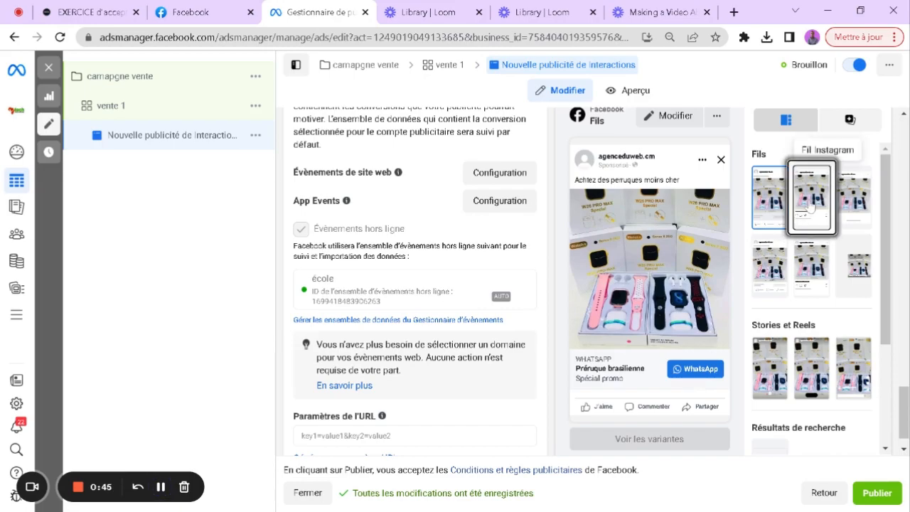
click(849, 202)
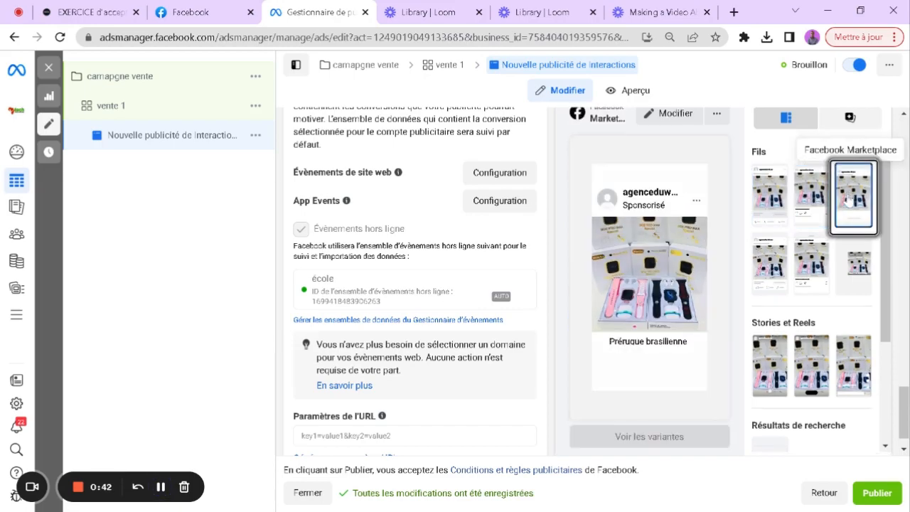
click(771, 381)
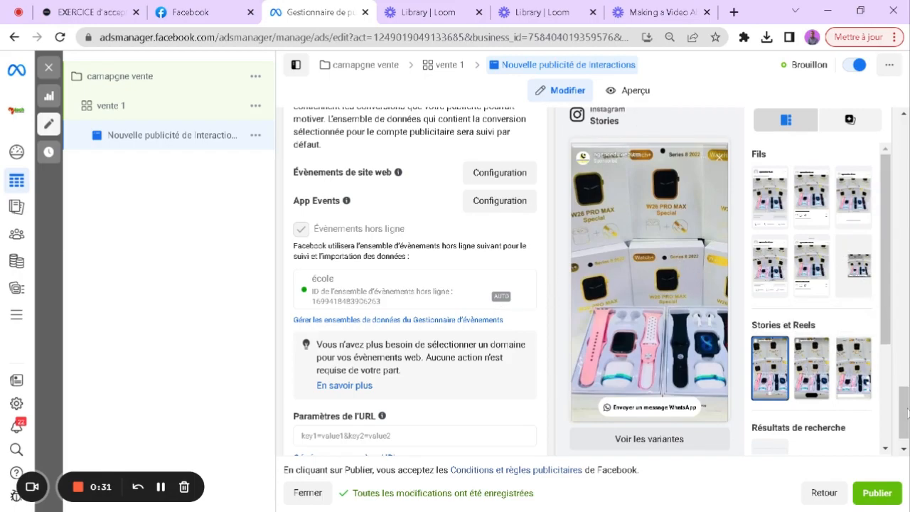
mouse_move(904, 407)
mouse_down()
mouse_move(905, 370)
mouse_move(906, 411)
mouse_up()
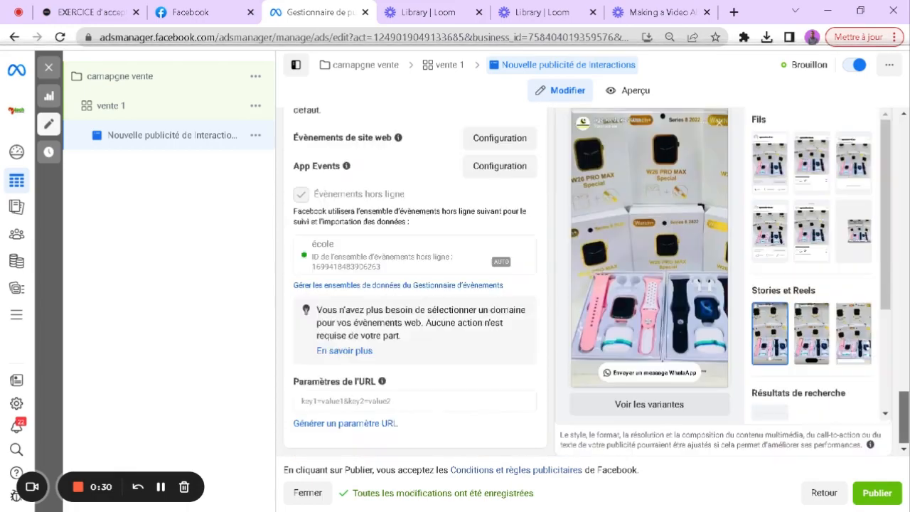